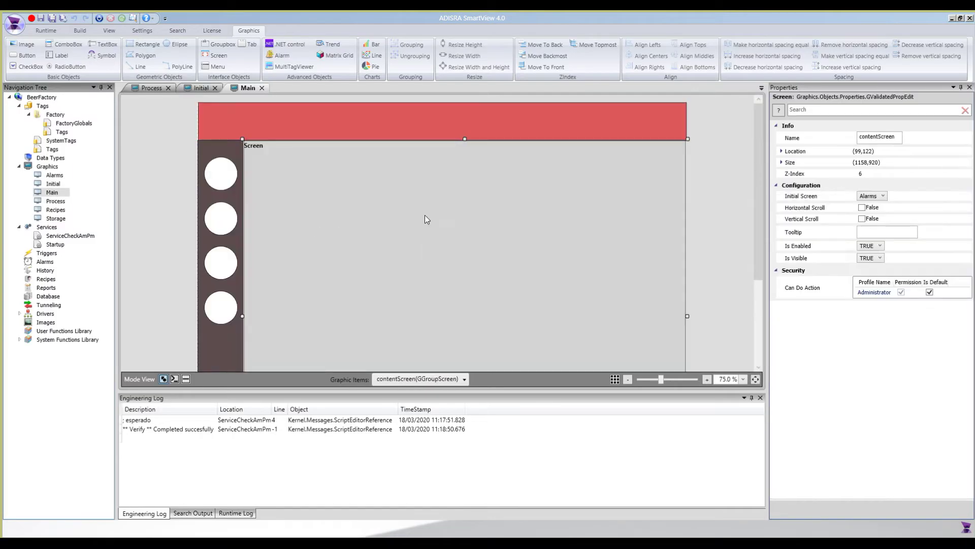
Choose the initial screen for the contentScreen object on the Main graphic.
{"action": "left_click", "coordinate": [869, 196]}
{"action": "left_click", "coordinate": [881, 195]}
{"action": "left_click", "coordinate": [872, 213]}
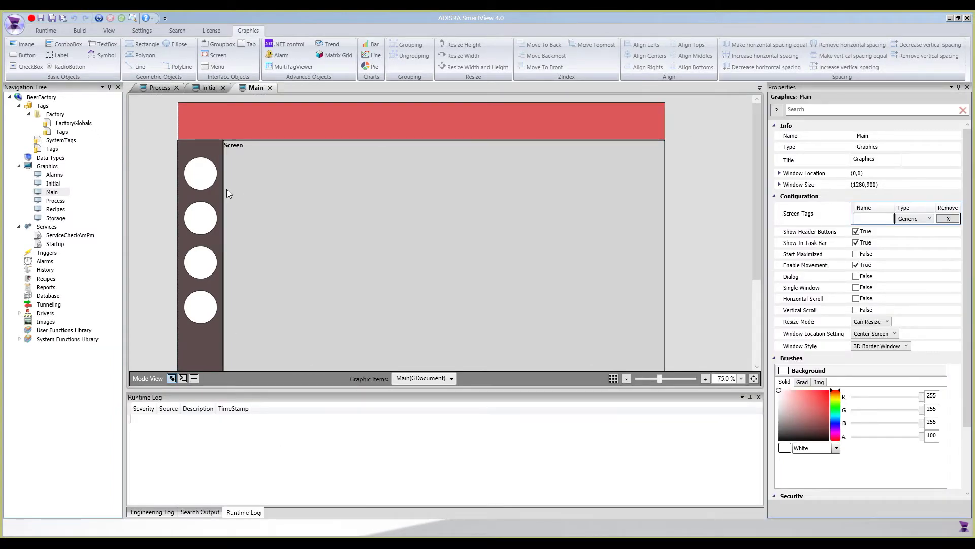
Try placing an image object over the first sidebar circle with the daytime BeerFactory picture and enlarge it to about 254 by 307.
{"action": "left_click", "coordinate": [204, 178]}
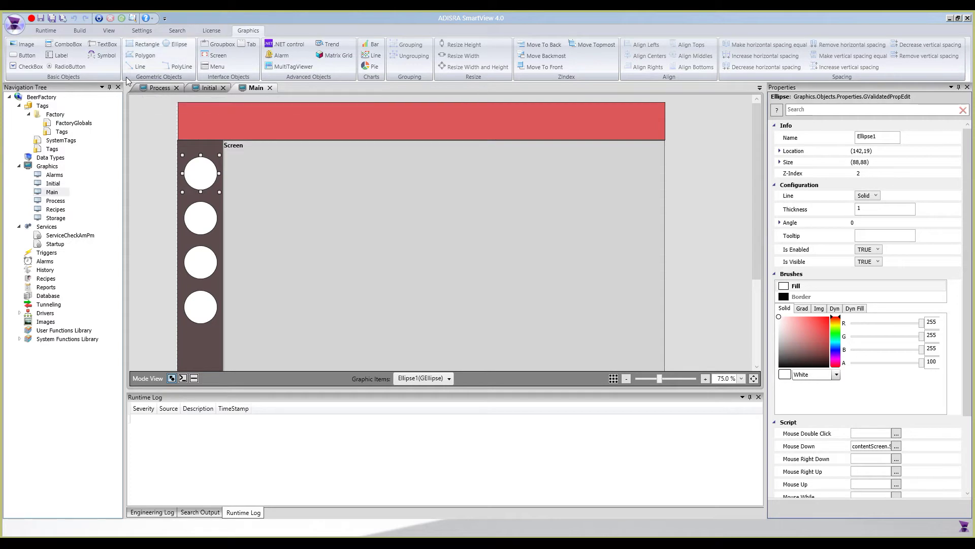
{"action": "left_click", "coordinate": [22, 44]}
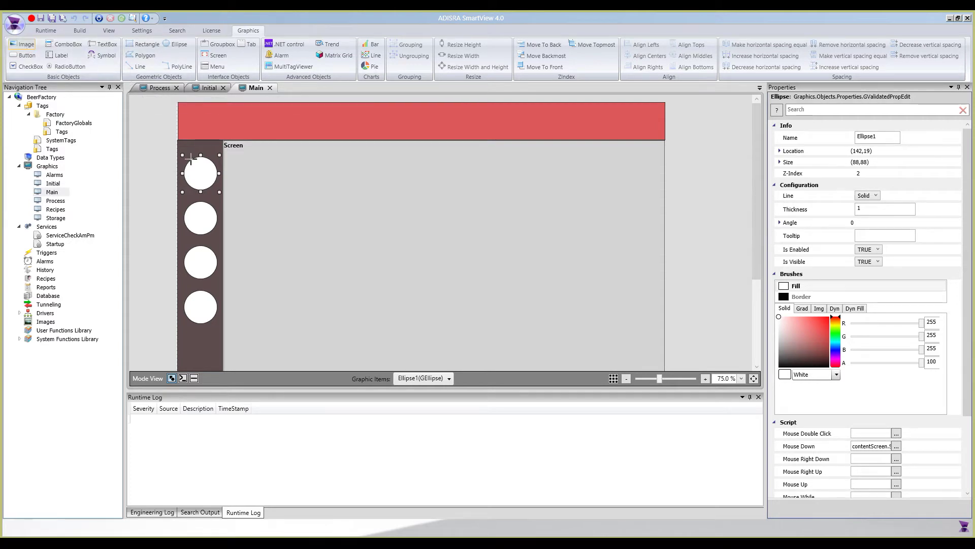
{"action": "left_click_drag", "start_coordinate": [190, 161], "coordinate": [210, 183]}
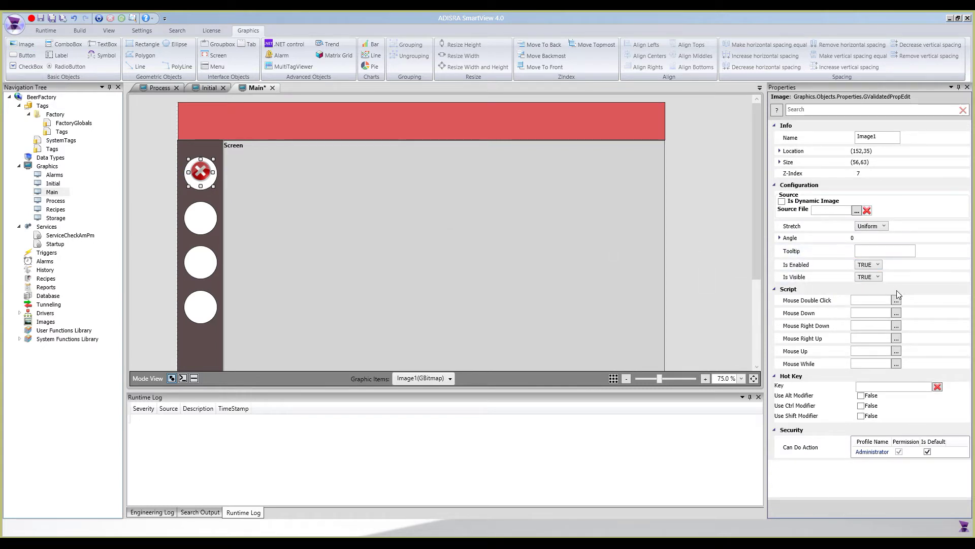
{"action": "left_click", "coordinate": [812, 213]}
{"action": "left_click", "coordinate": [856, 210]}
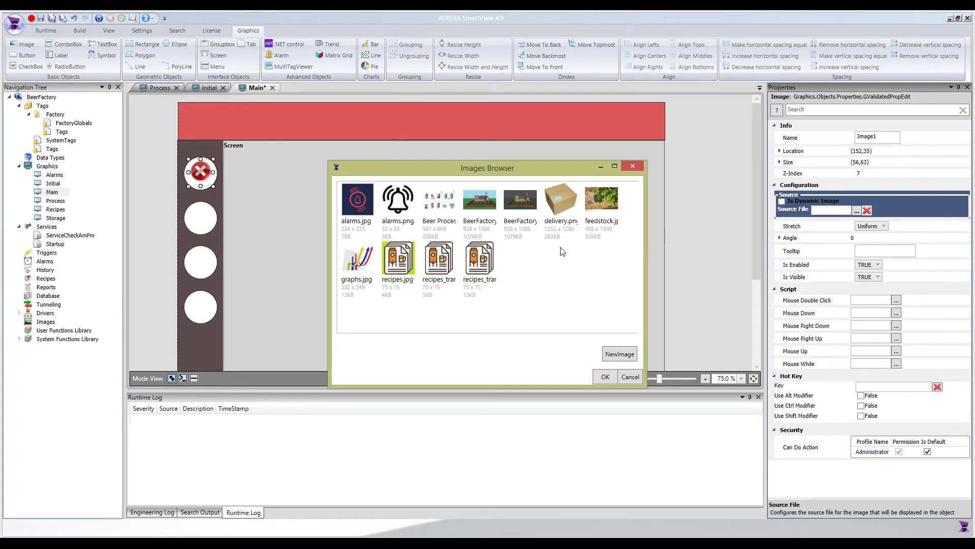
{"action": "left_click", "coordinate": [488, 203]}
{"action": "double_click", "coordinate": [487, 201]}
{"action": "left_click_drag", "start_coordinate": [214, 186], "coordinate": [288, 278]}
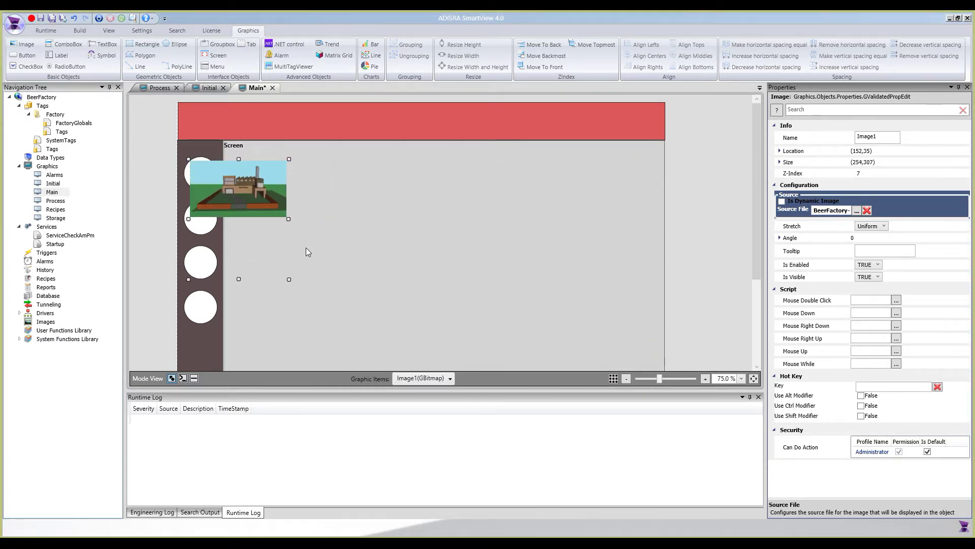
Undo the image object's resizing, picture assignment and insertion.
{"action": "key", "text": "ctrl+z"}
{"action": "key", "text": "ctrl+z"}
{"action": "key", "text": "ctrl+z"}
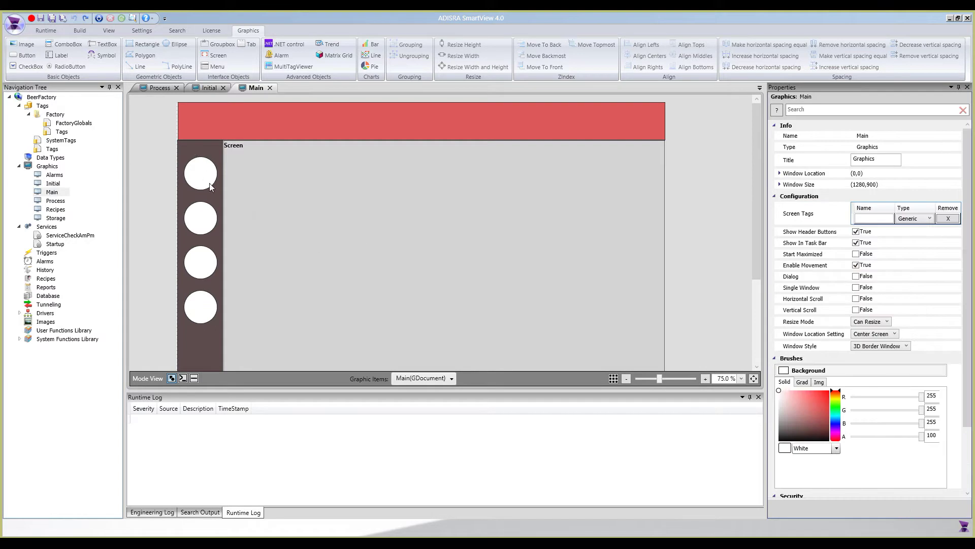
Fill the first sidebar circle with the daytime BeerFactory image.
{"action": "left_click", "coordinate": [209, 184]}
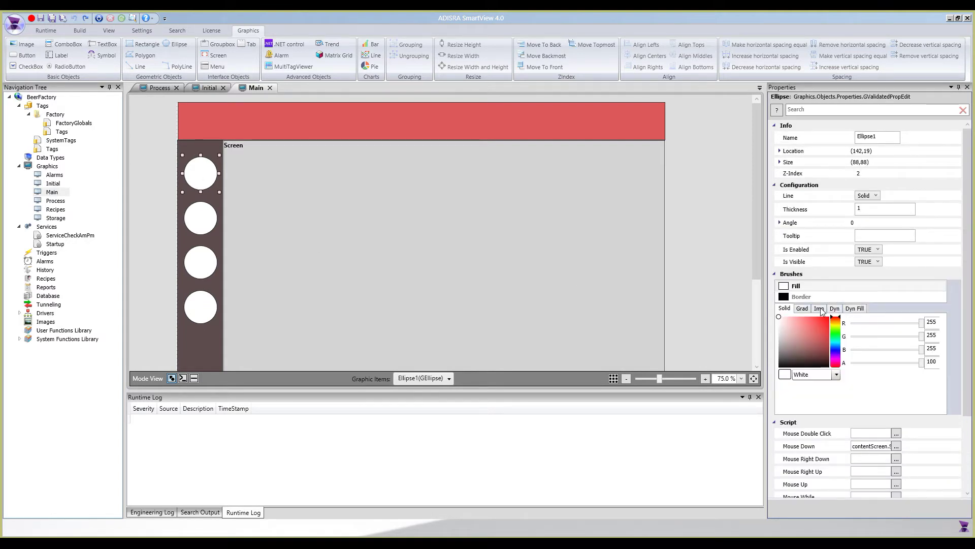
{"action": "left_click", "coordinate": [819, 309]}
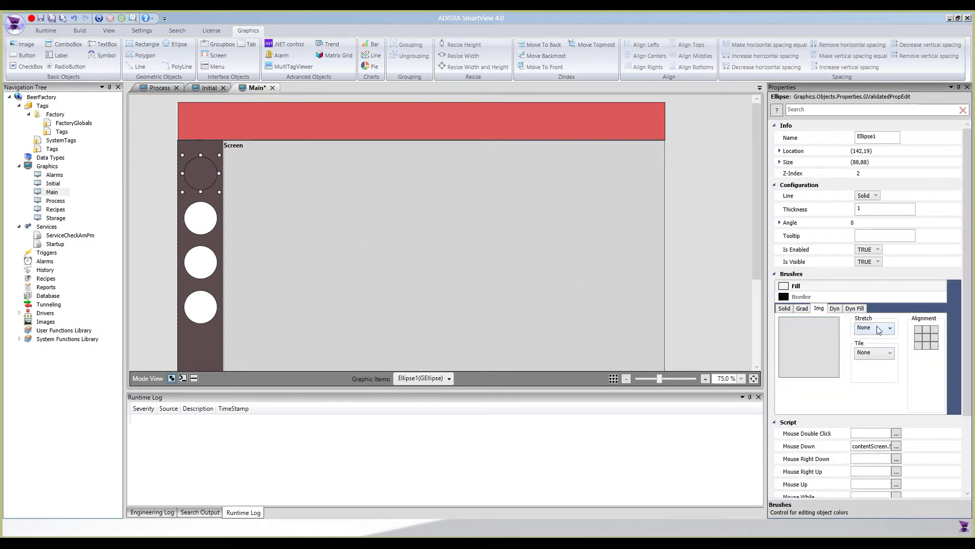
{"action": "left_click", "coordinate": [803, 346]}
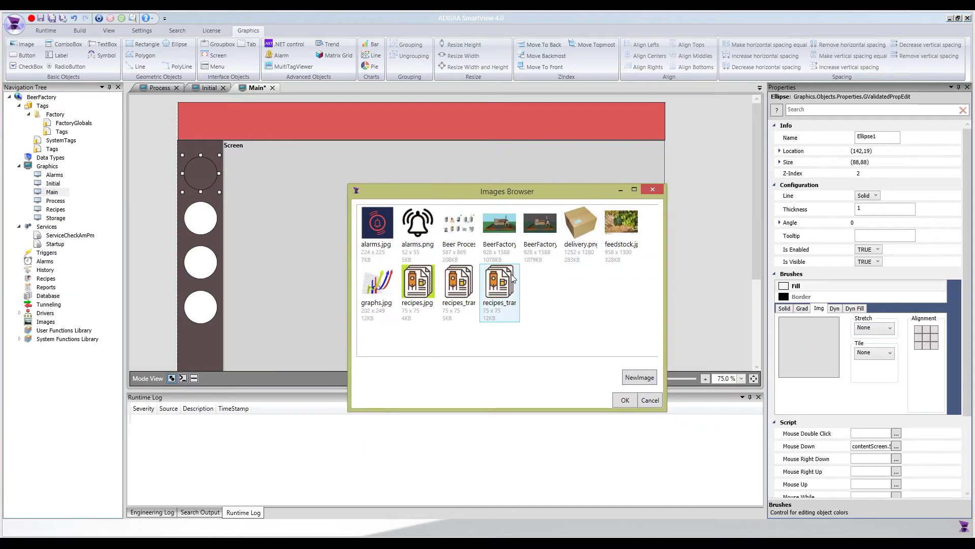
{"action": "double_click", "coordinate": [496, 225]}
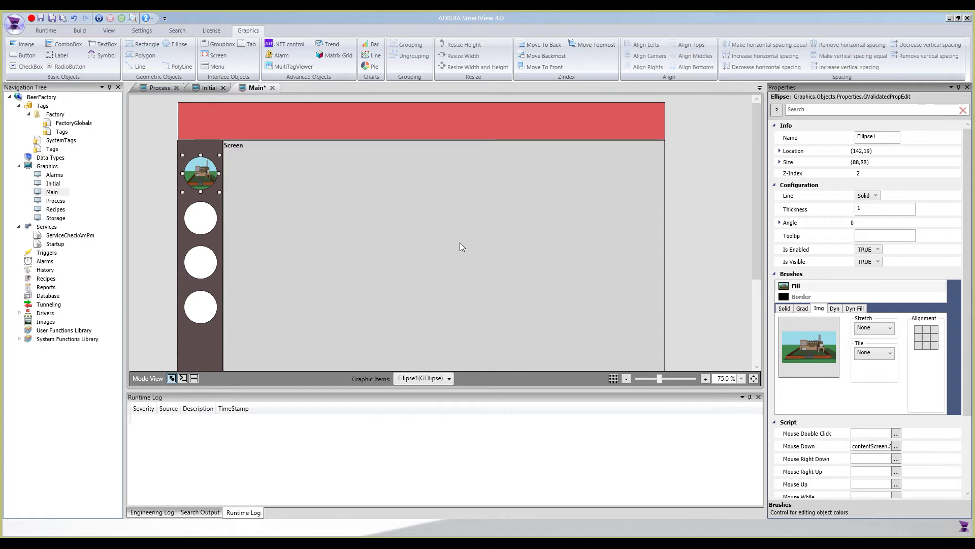
Give the second sidebar circle an image fill using alarms.png.
{"action": "left_click", "coordinate": [199, 224]}
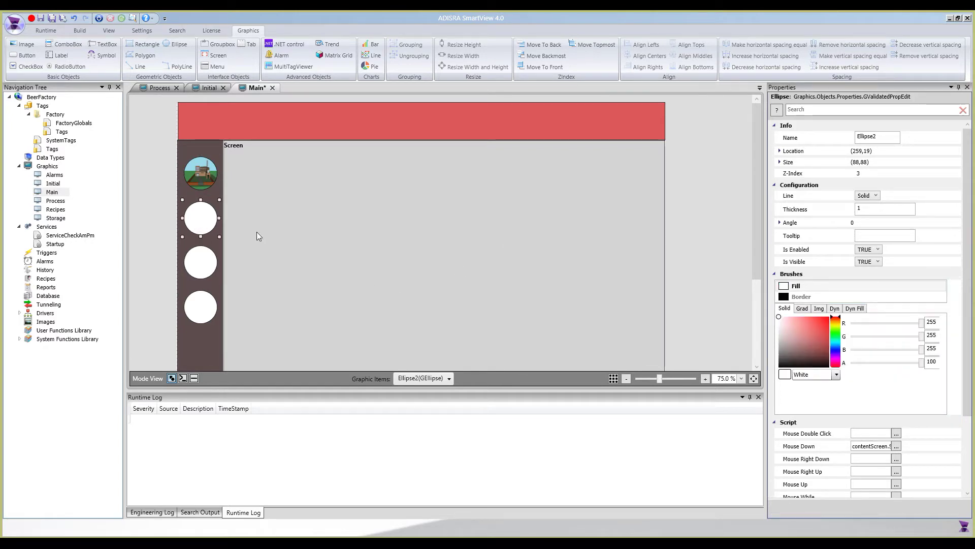
{"action": "left_click", "coordinate": [819, 308]}
{"action": "left_click", "coordinate": [822, 340]}
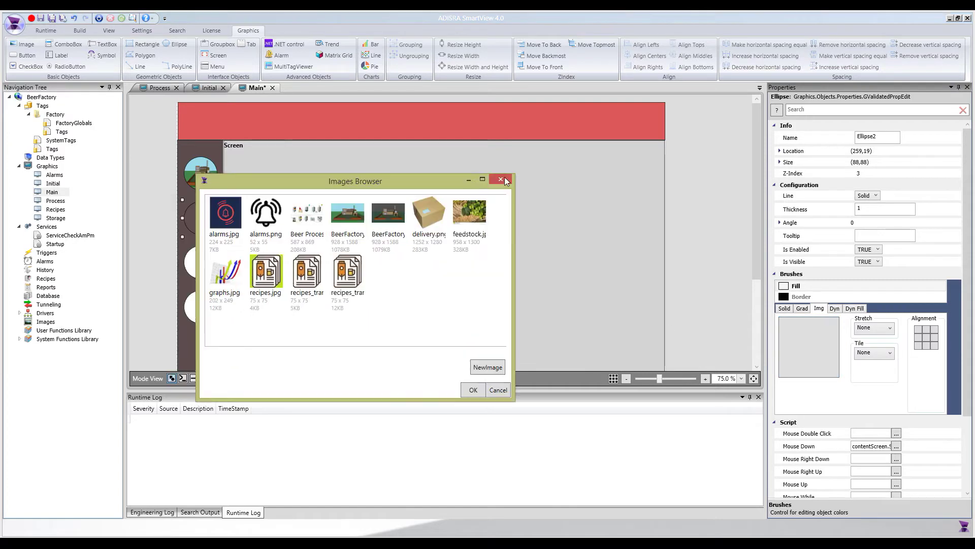
{"action": "left_click", "coordinate": [443, 247]}
{"action": "double_click", "coordinate": [443, 248]}
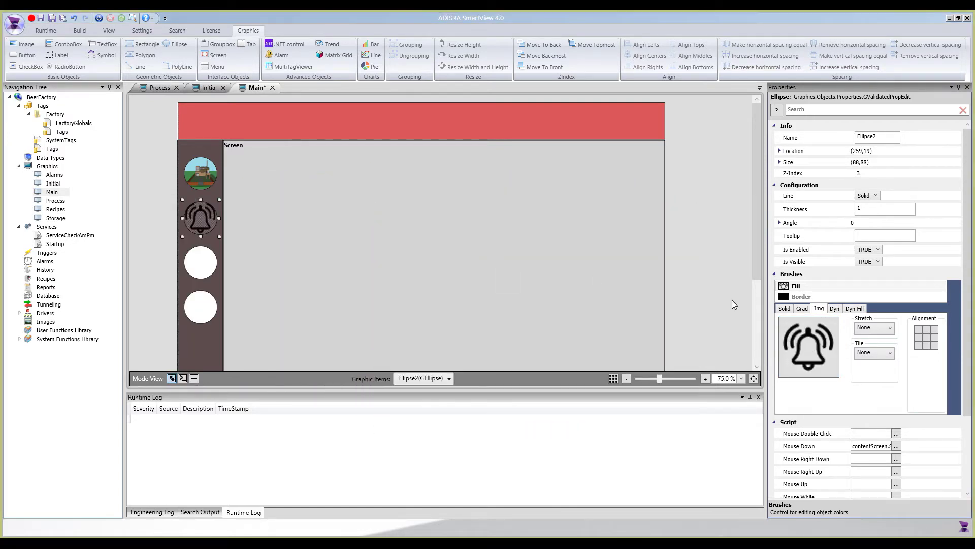
Replace the second circle's fill image with alarms.jpg.
{"action": "left_click", "coordinate": [809, 341]}
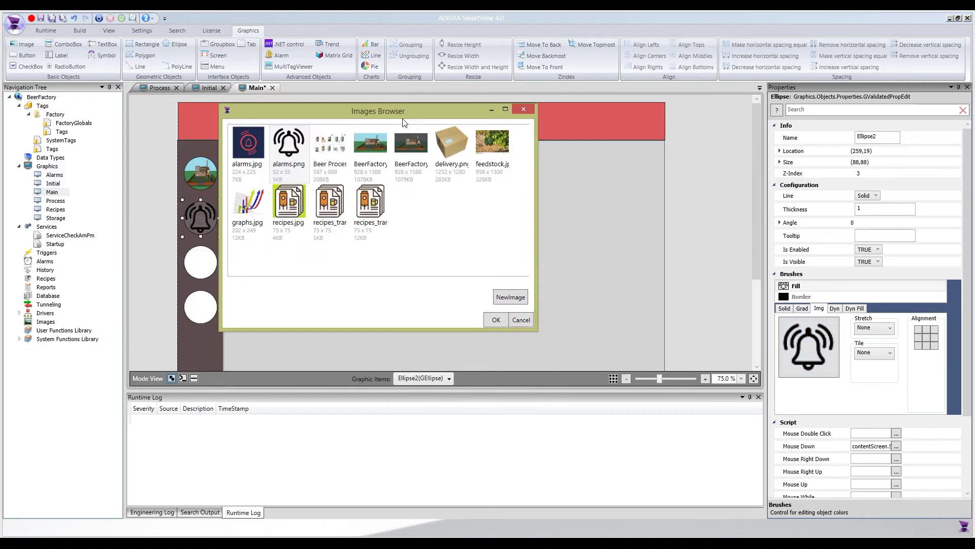
{"action": "left_click_drag", "start_coordinate": [385, 115], "coordinate": [446, 139]}
{"action": "left_click", "coordinate": [309, 163]}
{"action": "double_click", "coordinate": [309, 163]}
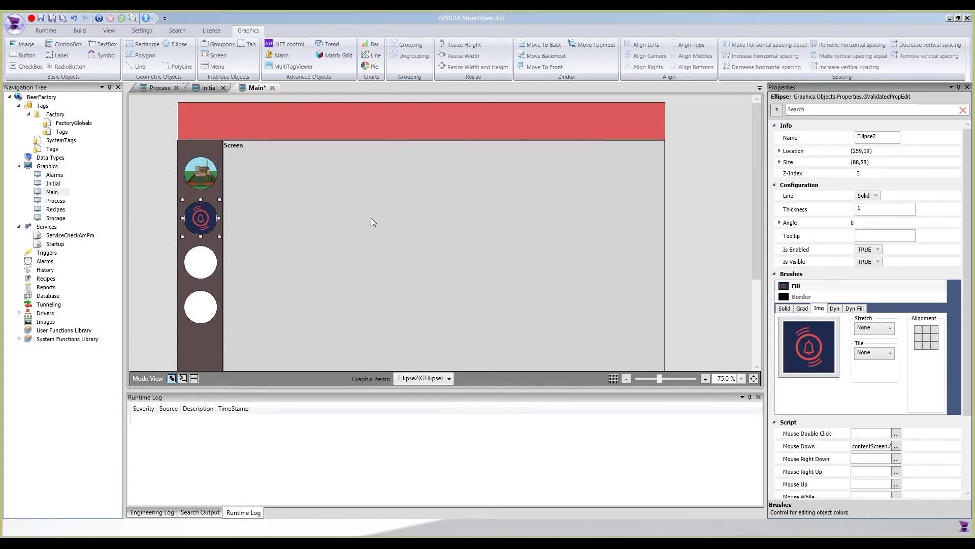
Fill the third sidebar circle with the delivery.png image.
{"action": "left_click", "coordinate": [209, 259]}
{"action": "left_click", "coordinate": [819, 309]}
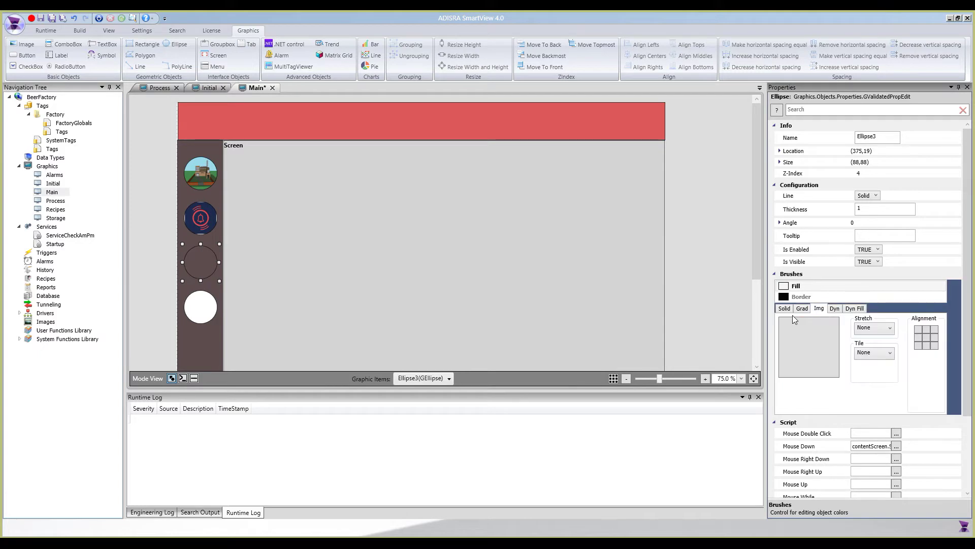
{"action": "left_click", "coordinate": [815, 344]}
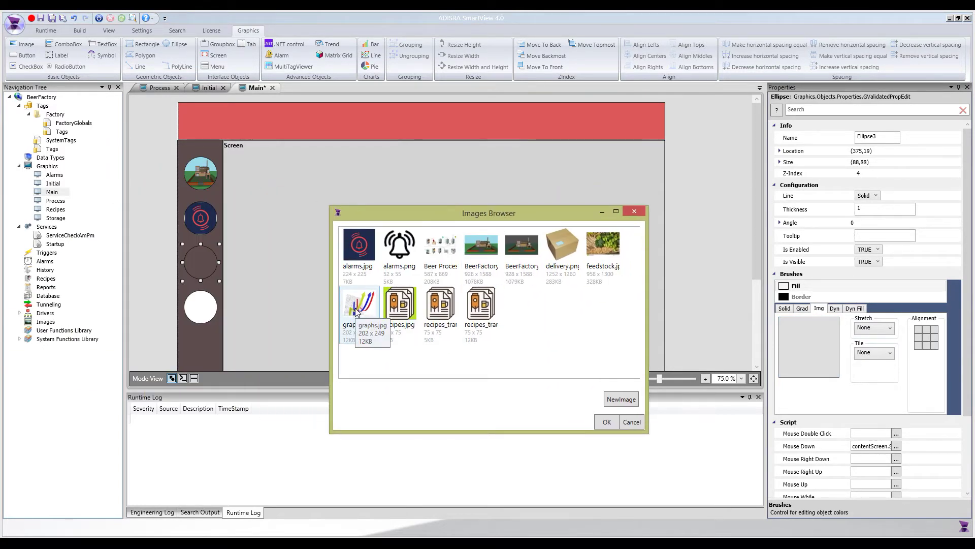
{"action": "double_click", "coordinate": [554, 250]}
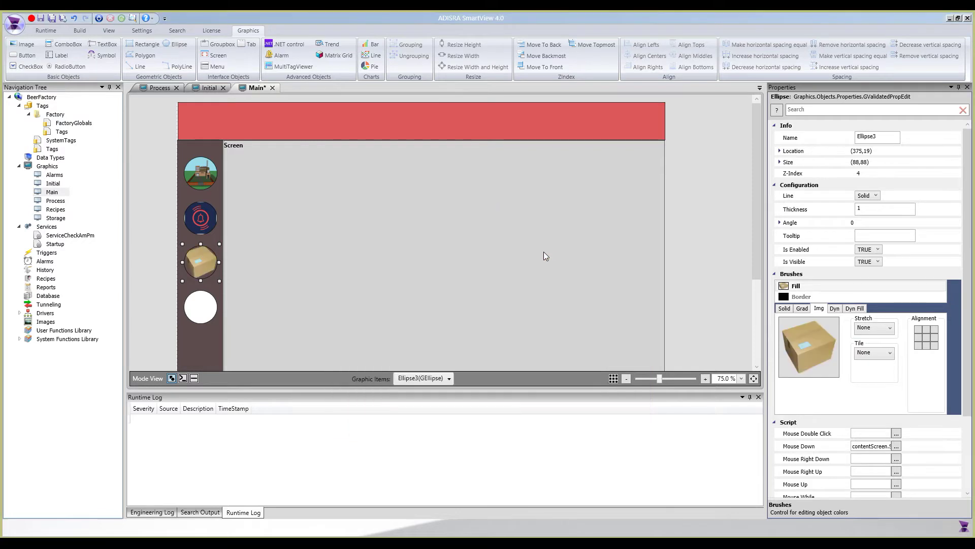
Fill the fourth sidebar circle with the feedstock.jpg image.
{"action": "left_click", "coordinate": [212, 307]}
{"action": "left_click", "coordinate": [818, 308]}
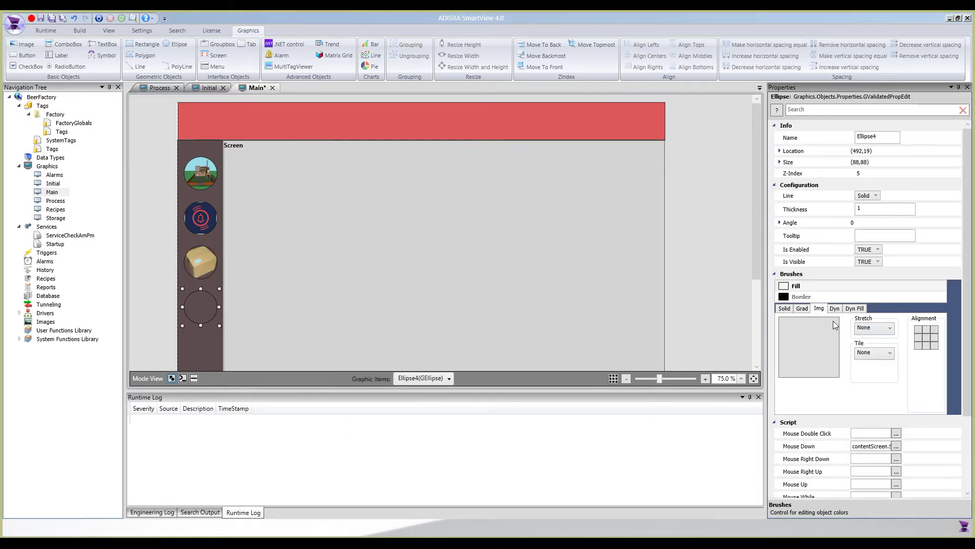
{"action": "left_click", "coordinate": [809, 347]}
{"action": "left_click_drag", "start_coordinate": [337, 216], "coordinate": [516, 229]}
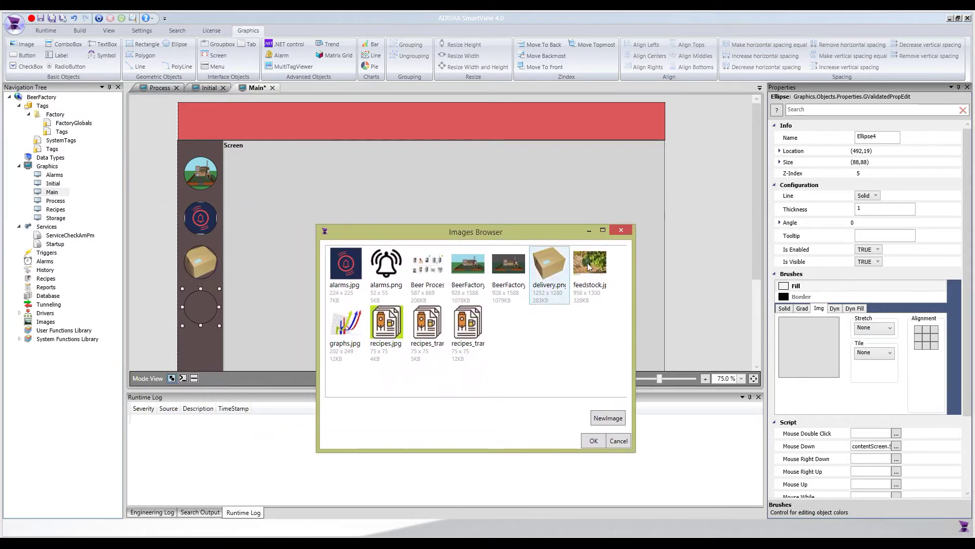
{"action": "double_click", "coordinate": [590, 266]}
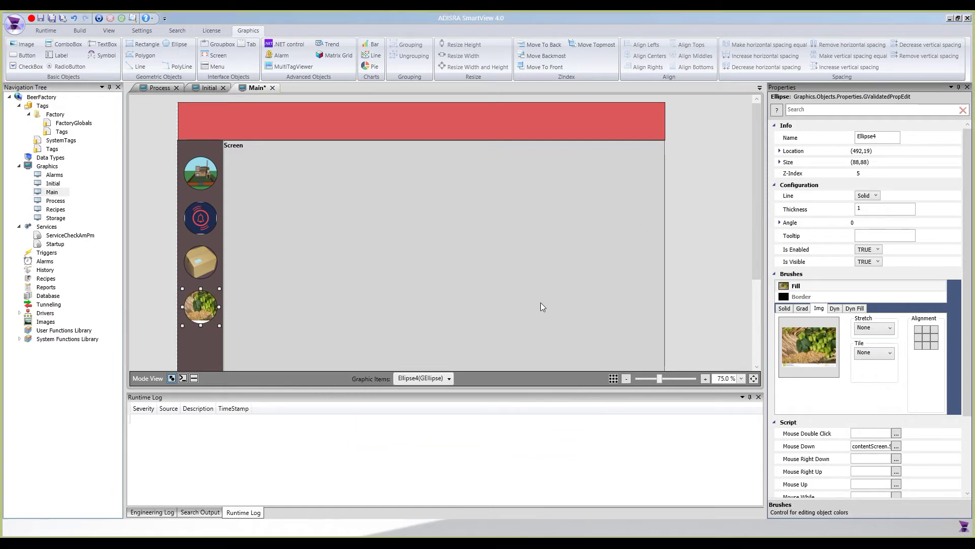
Set the alarm circle's image stretch to Uniform and check the image fills of the feedstock and factory circles.
{"action": "left_click", "coordinate": [494, 297]}
{"action": "left_click", "coordinate": [218, 310]}
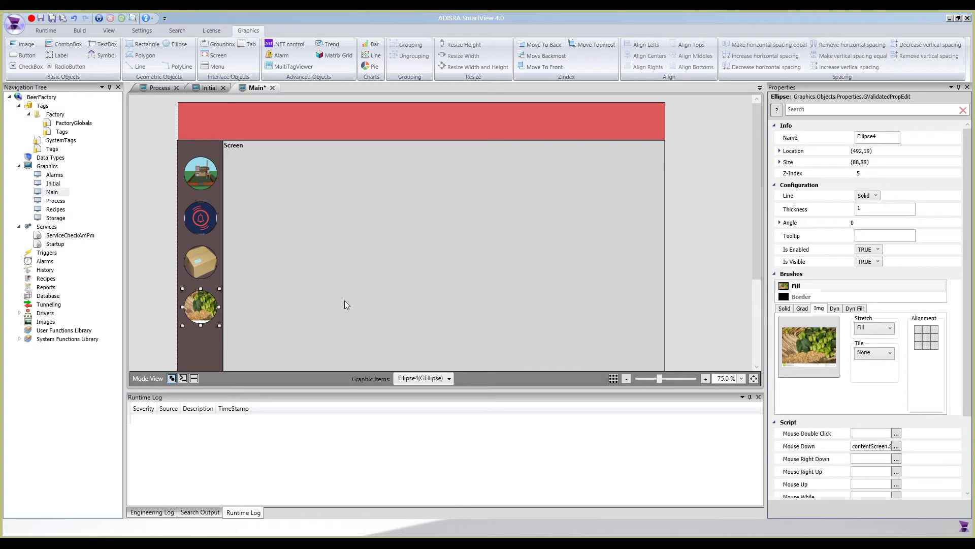
{"action": "scroll", "coordinate": [345, 301], "scroll_direction": "down", "scroll_amount": 2}
{"action": "scroll", "coordinate": [268, 246], "scroll_direction": "up", "scroll_amount": 2}
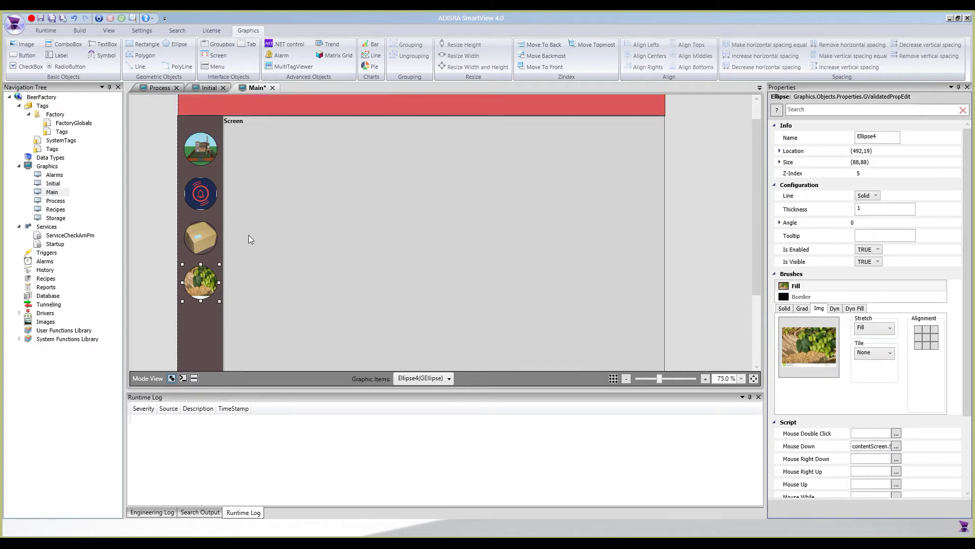
{"action": "left_click", "coordinate": [200, 194]}
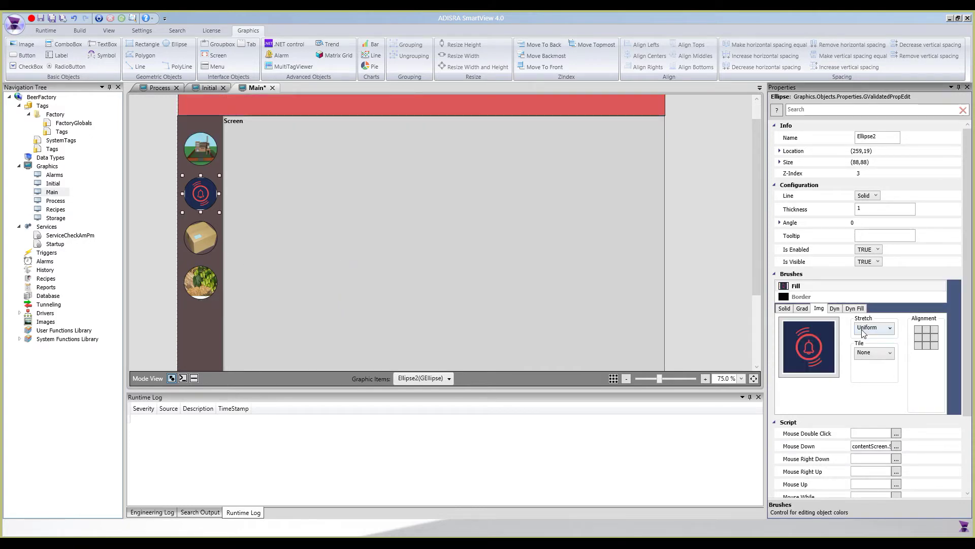
{"action": "left_click", "coordinate": [207, 148]}
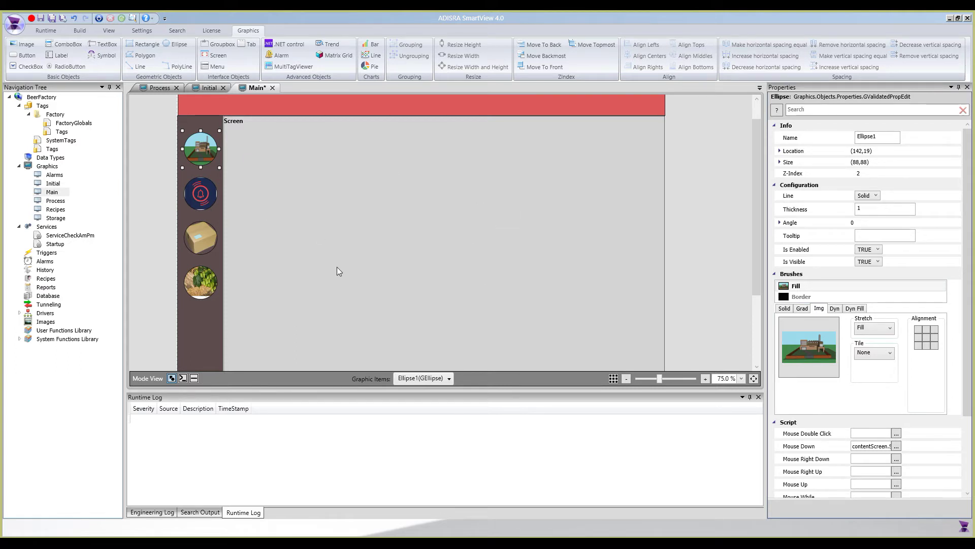
{"action": "scroll", "coordinate": [296, 258], "scroll_direction": "up", "scroll_amount": 1}
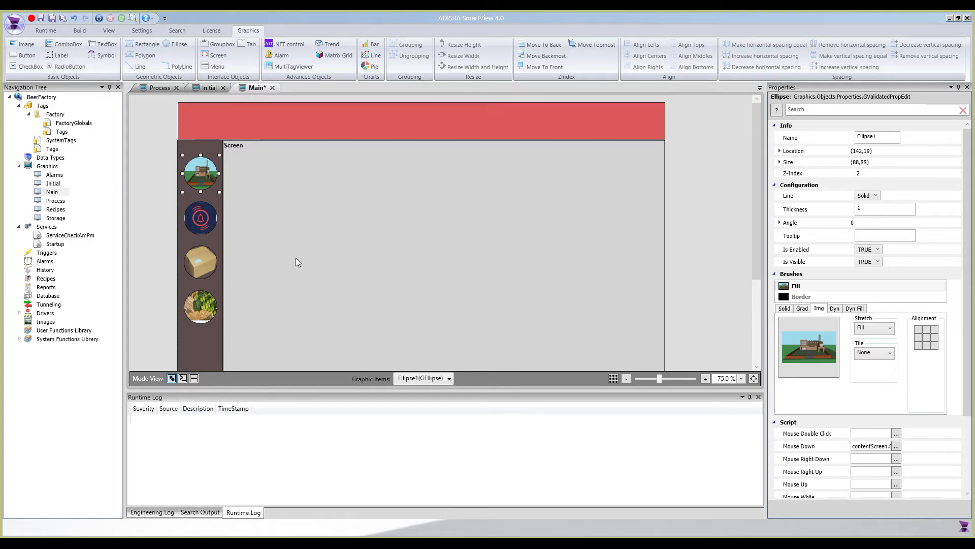
Fill the sidebar rectangle with a gradient from dark gray (89, 84, 84) to muted red (196, 114, 114).
{"action": "left_click", "coordinate": [218, 339]}
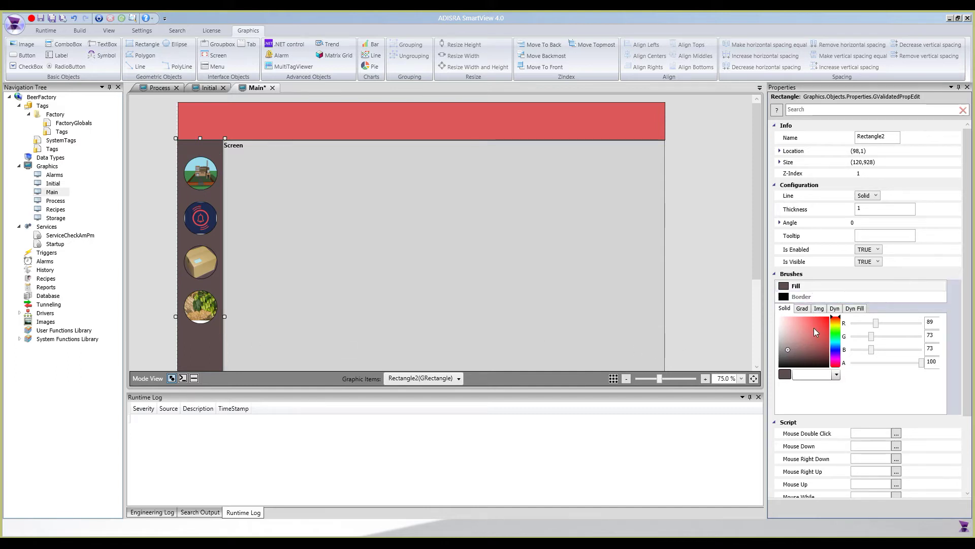
{"action": "left_click", "coordinate": [803, 308]}
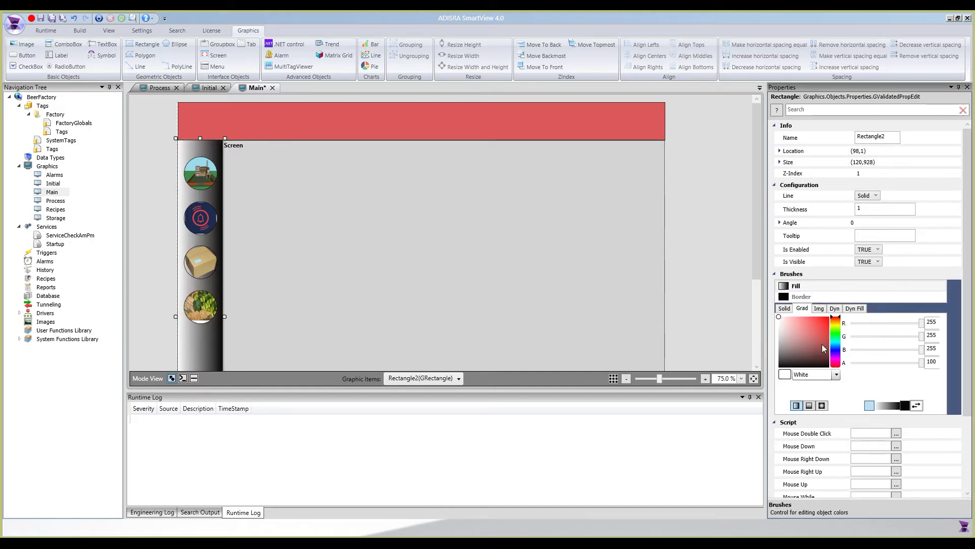
{"action": "left_click_drag", "start_coordinate": [792, 346], "coordinate": [782, 350]}
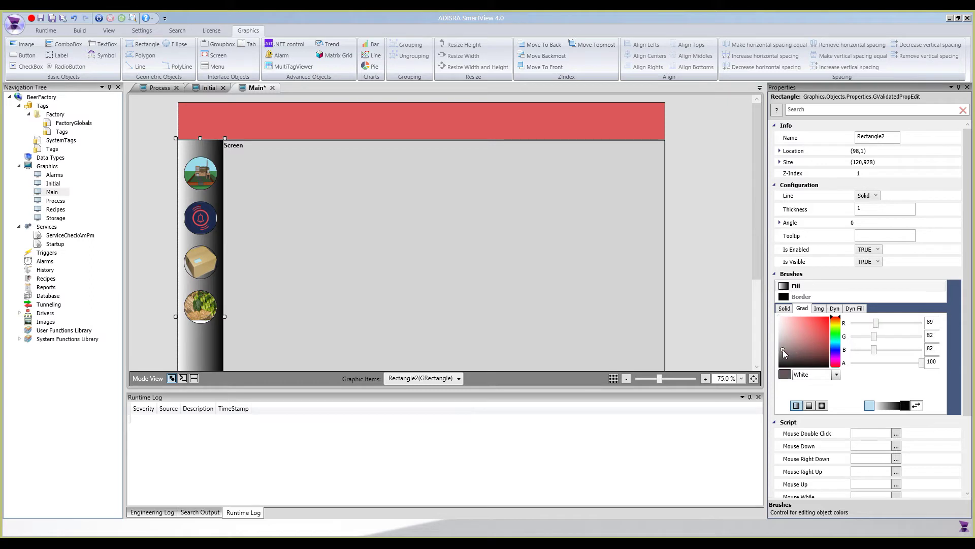
{"action": "scroll", "coordinate": [812, 397], "scroll_direction": "down", "scroll_amount": 1}
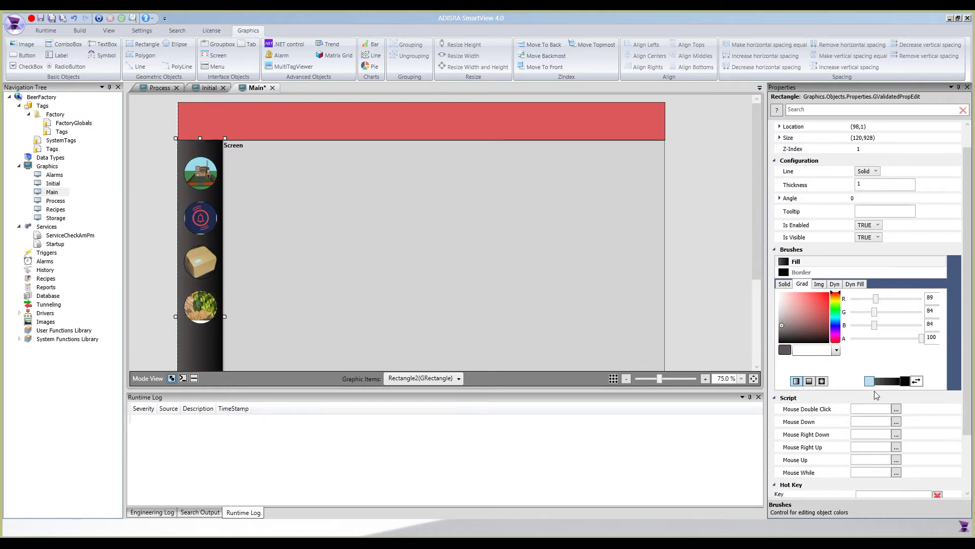
{"action": "left_click", "coordinate": [899, 382]}
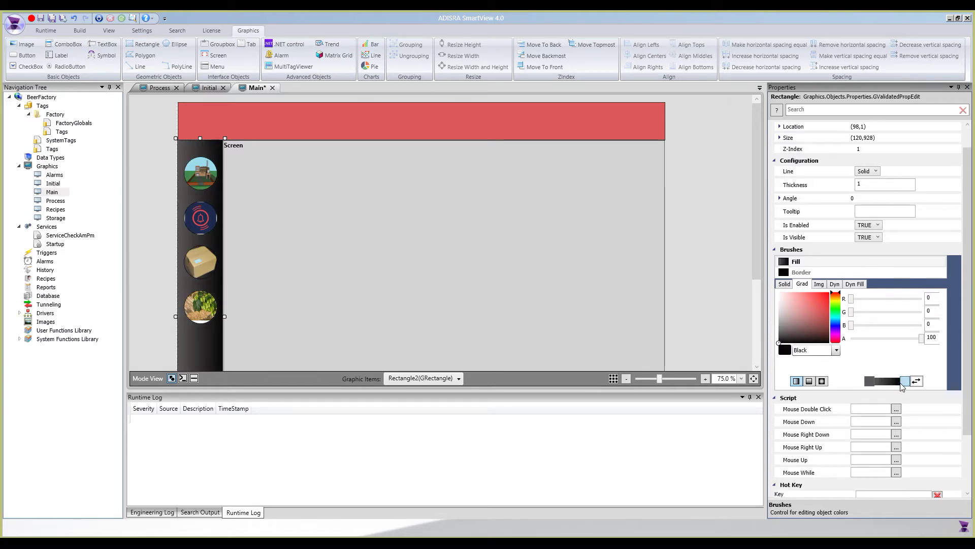
{"action": "left_click", "coordinate": [817, 305]}
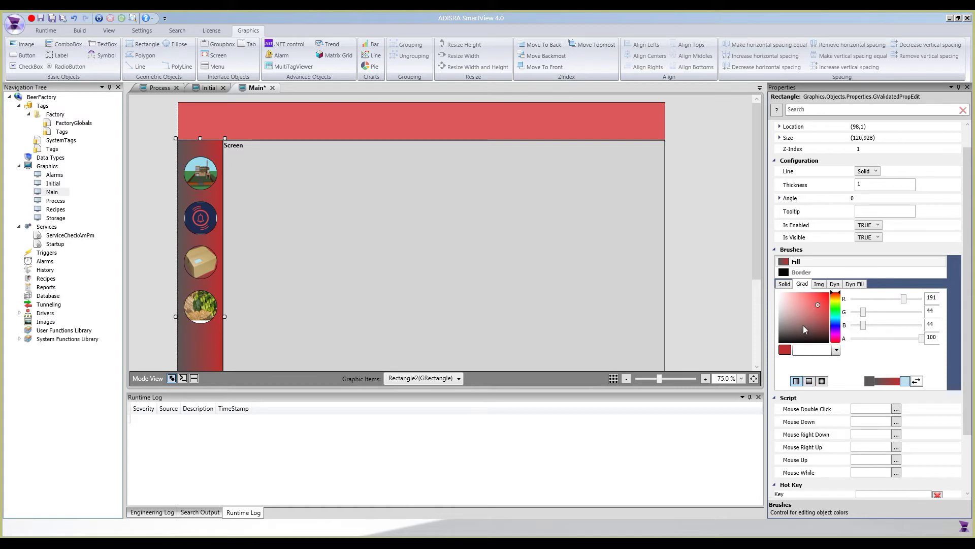
{"action": "left_click", "coordinate": [801, 304]}
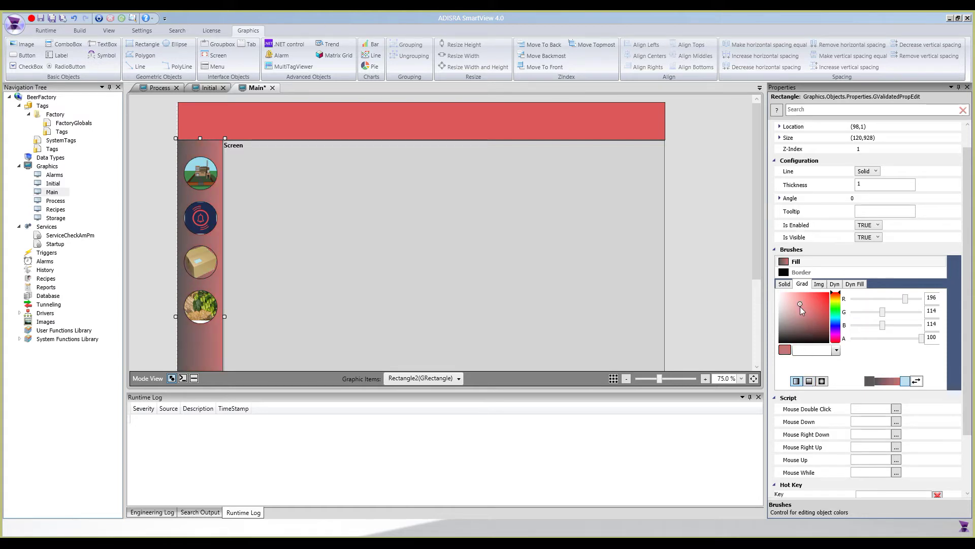
Change the header rectangle's solid fill to near-black with RGB 36, 34, 34.
{"action": "left_click", "coordinate": [513, 131]}
{"action": "left_click", "coordinate": [782, 337]}
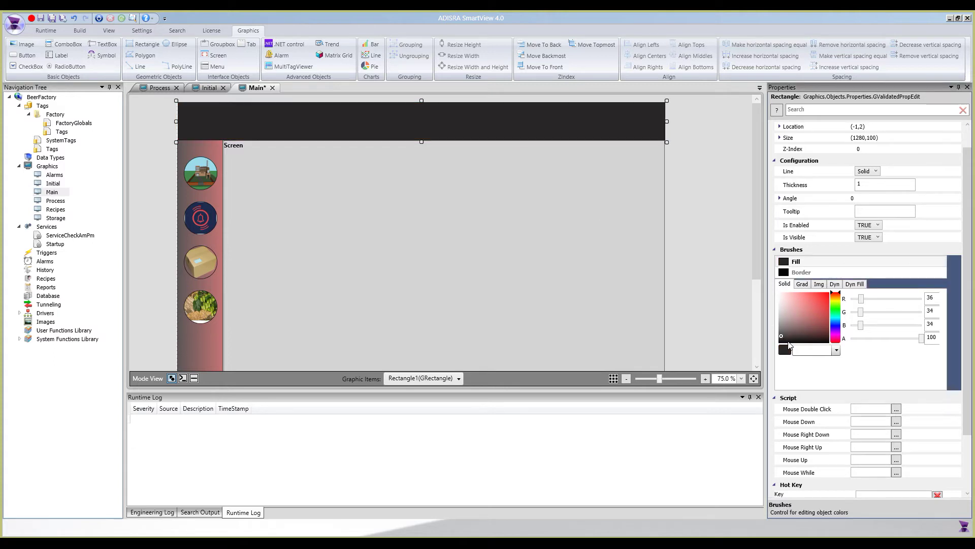
Try DarkGray and a darker gray, RGB 114, 114, 114, as the header rectangle's solid fill.
{"action": "left_click_drag", "start_coordinate": [788, 329], "coordinate": [780, 335]}
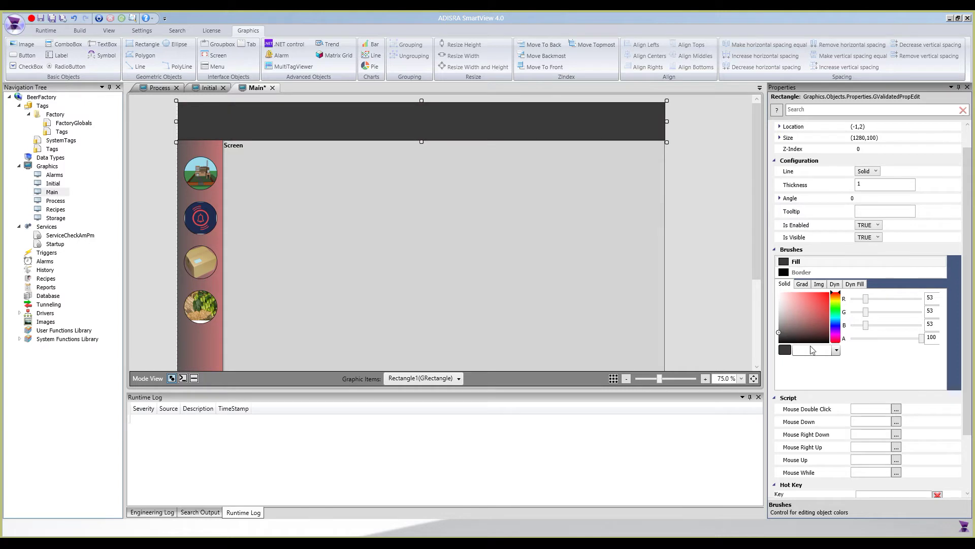
{"action": "left_click", "coordinate": [836, 350]}
{"action": "scroll", "coordinate": [828, 413], "scroll_direction": "down", "scroll_amount": 6}
{"action": "scroll", "coordinate": [828, 413], "scroll_direction": "down", "scroll_amount": 2}
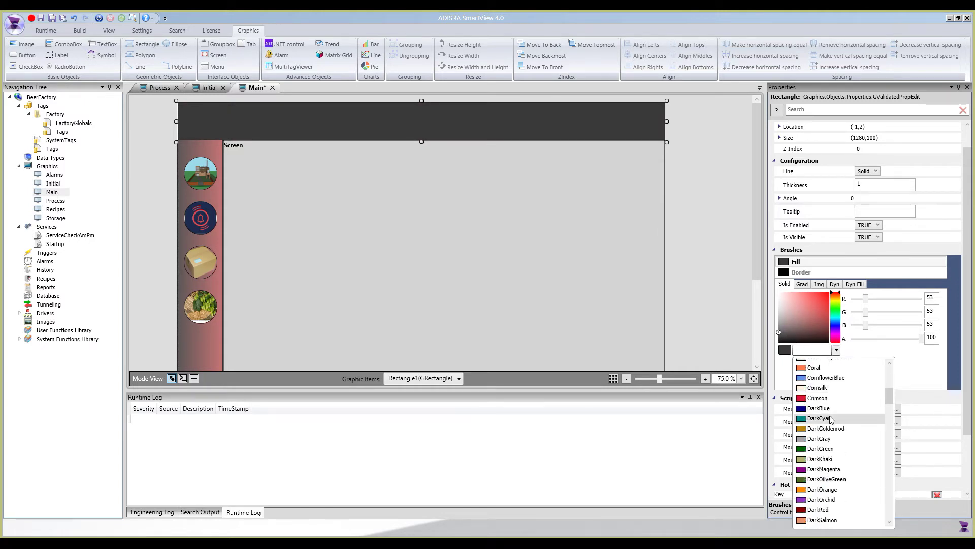
{"action": "left_click", "coordinate": [828, 422]}
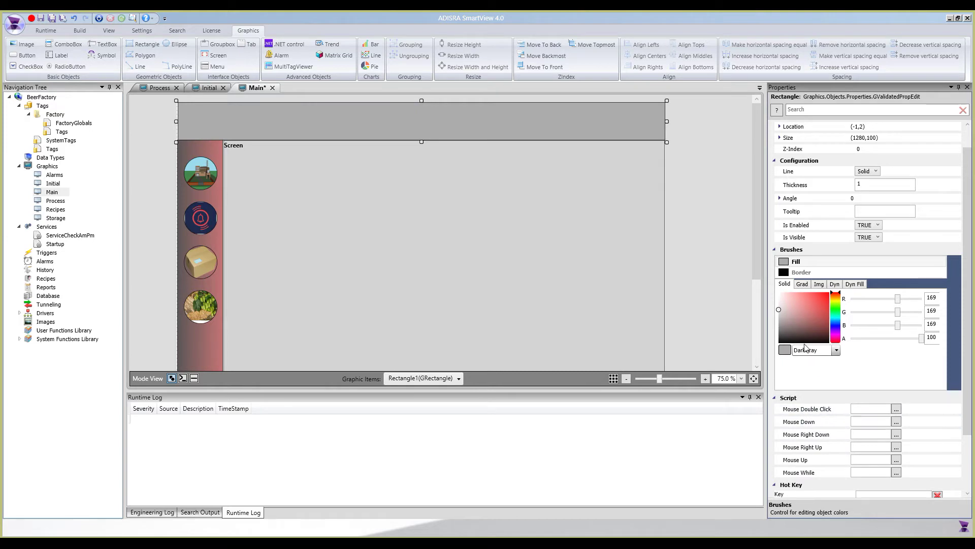
{"action": "left_click_drag", "start_coordinate": [782, 320], "coordinate": [778, 323]}
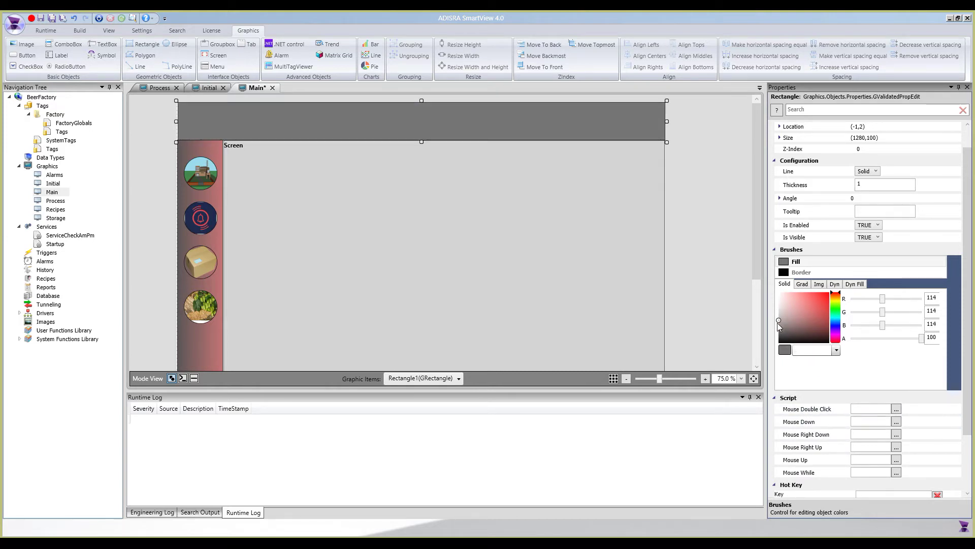
Fill the header rectangle with a vertical gradient from gray (153, 153, 153) to dark gray (43, 43, 43) and save the screen.
{"action": "left_click", "coordinate": [803, 284]}
{"action": "mouse_move", "coordinate": [802, 302]}
{"action": "left_mouse_down"}
{"action": "mouse_move", "coordinate": [769, 326]}
{"action": "mouse_move", "coordinate": [781, 319]}
{"action": "left_mouse_up"}
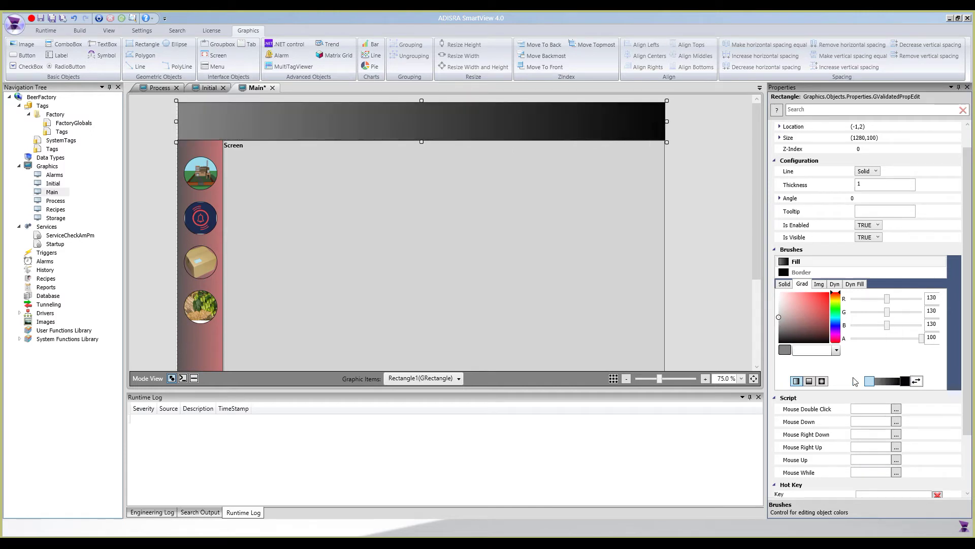
{"action": "left_click", "coordinate": [906, 382]}
{"action": "left_click_drag", "start_coordinate": [779, 319], "coordinate": [781, 307]}
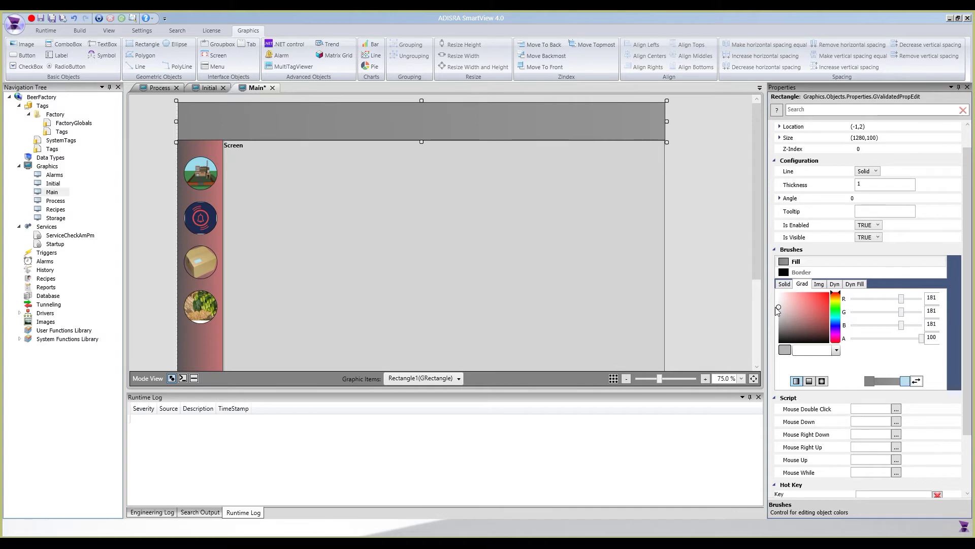
{"action": "left_click", "coordinate": [809, 381]}
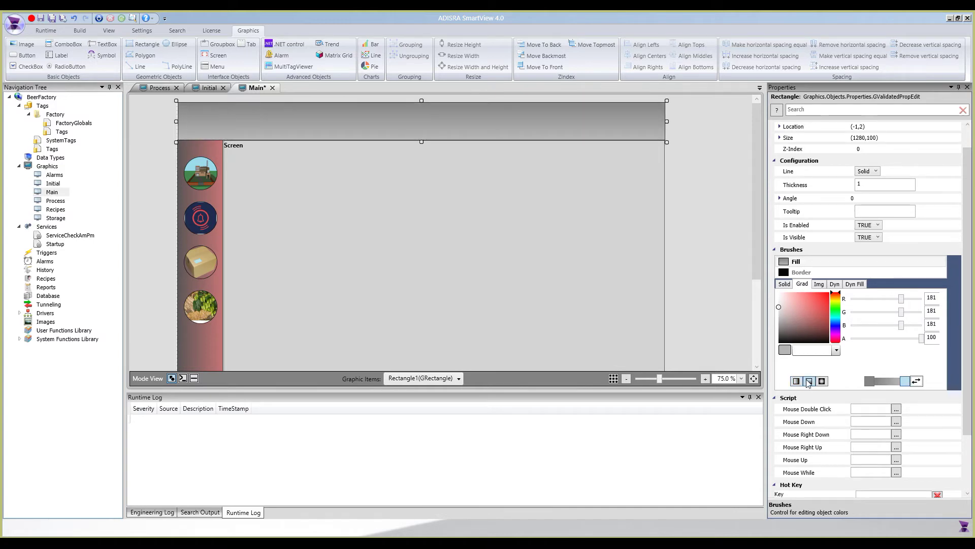
{"action": "left_click_drag", "start_coordinate": [785, 320], "coordinate": [781, 337]}
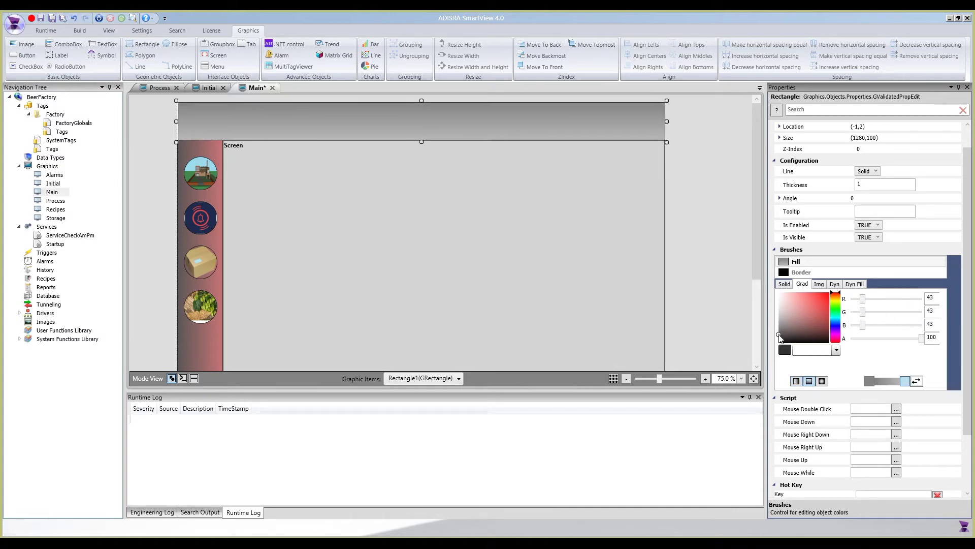
{"action": "left_click", "coordinate": [870, 381]}
{"action": "left_click_drag", "start_coordinate": [785, 315], "coordinate": [776, 313]}
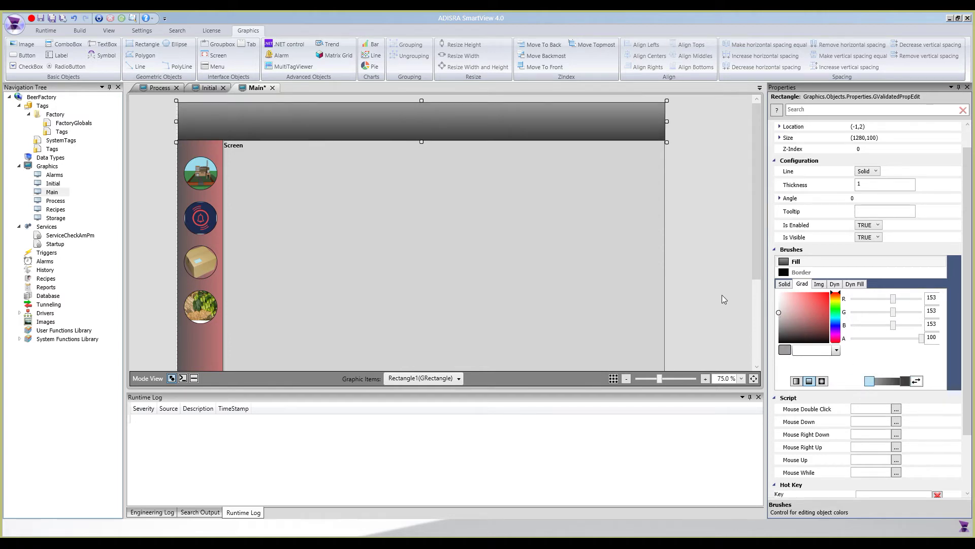
{"action": "left_click", "coordinate": [568, 243]}
{"action": "left_click", "coordinate": [690, 232]}
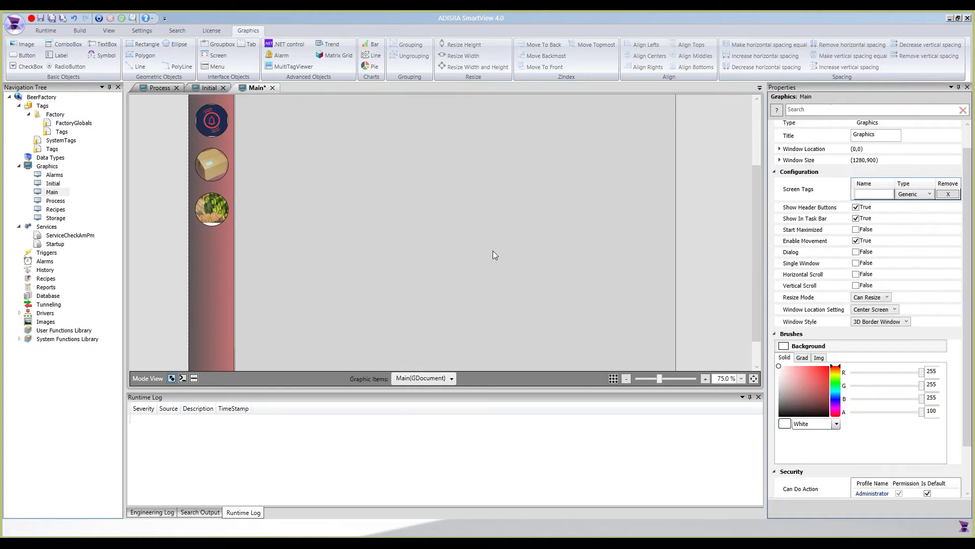
{"action": "scroll", "coordinate": [491, 262], "scroll_direction": "up", "scroll_amount": 2}
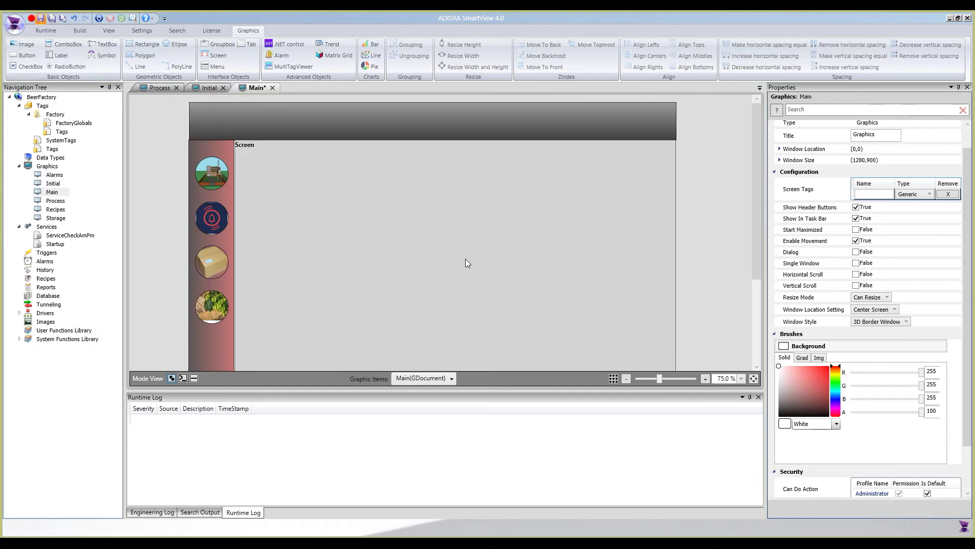
{"action": "key", "text": "ctrl+s"}
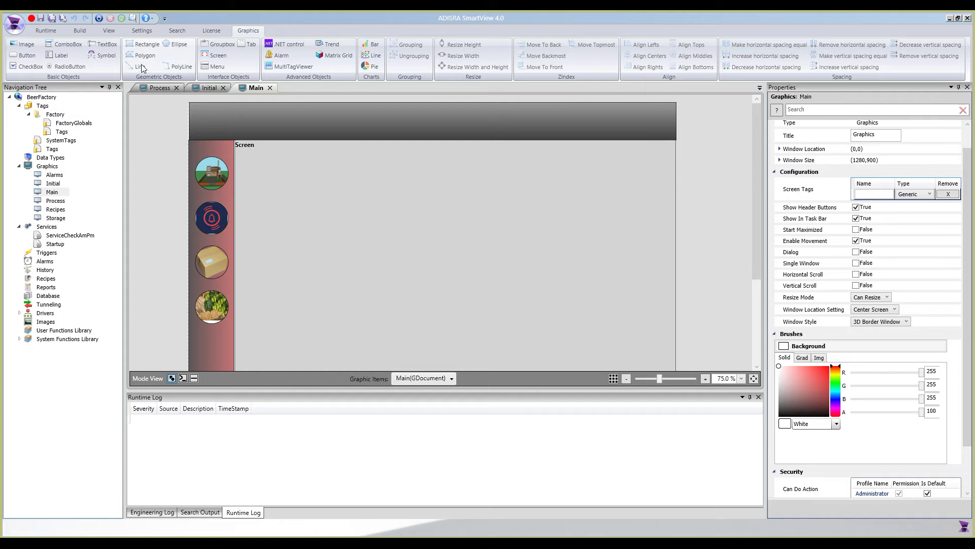
Add a label reading "Date:" at font size 22 in the upper right part of the header rectangle.
{"action": "left_click", "coordinate": [59, 55]}
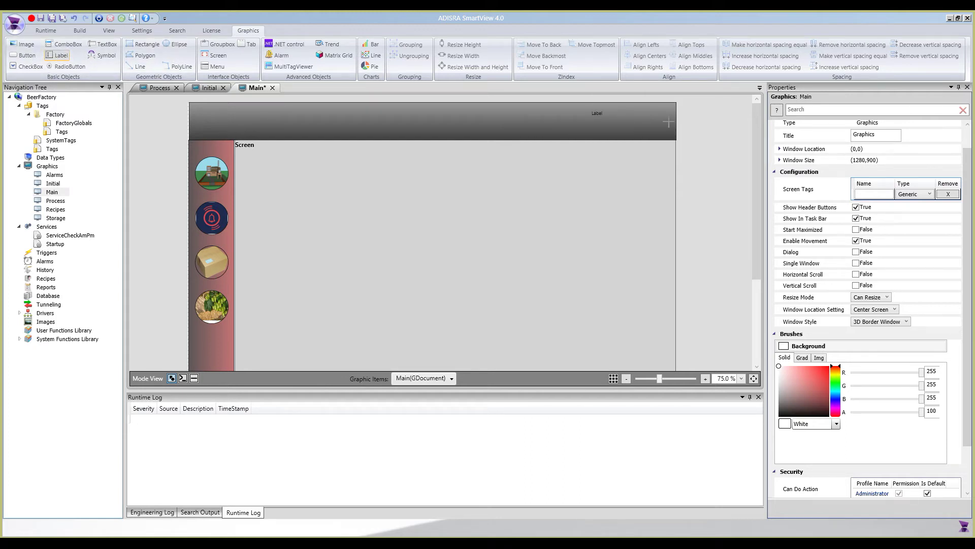
{"action": "left_click_drag", "start_coordinate": [669, 123], "coordinate": [671, 123]}
{"action": "left_click", "coordinate": [861, 174]}
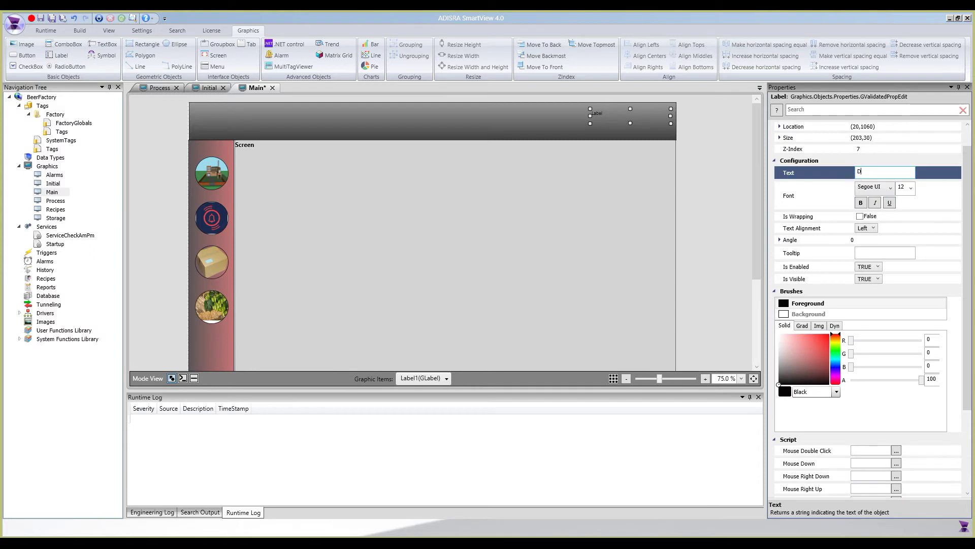
{"action": "left_click", "coordinate": [910, 188]}
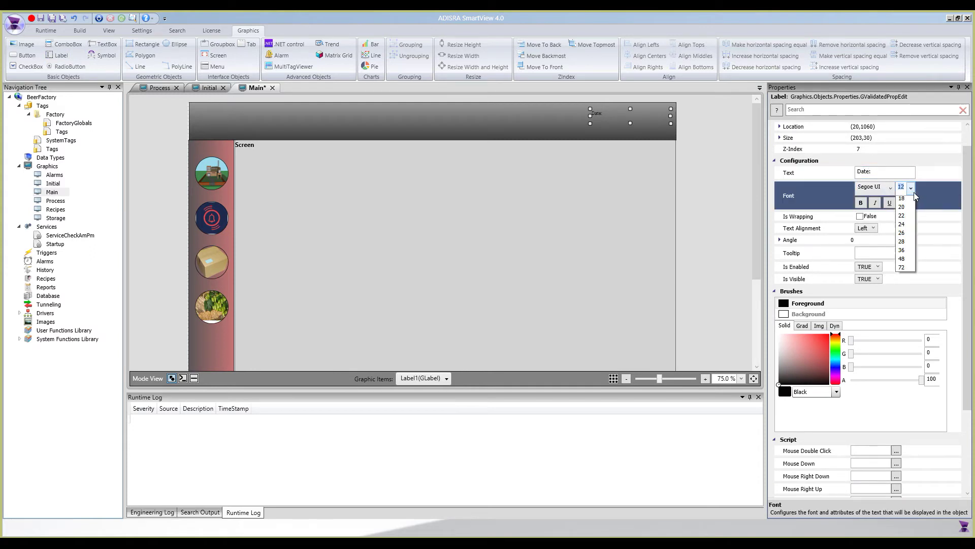
{"action": "left_click", "coordinate": [904, 279]}
{"action": "left_click_drag", "start_coordinate": [600, 119], "coordinate": [600, 116]}
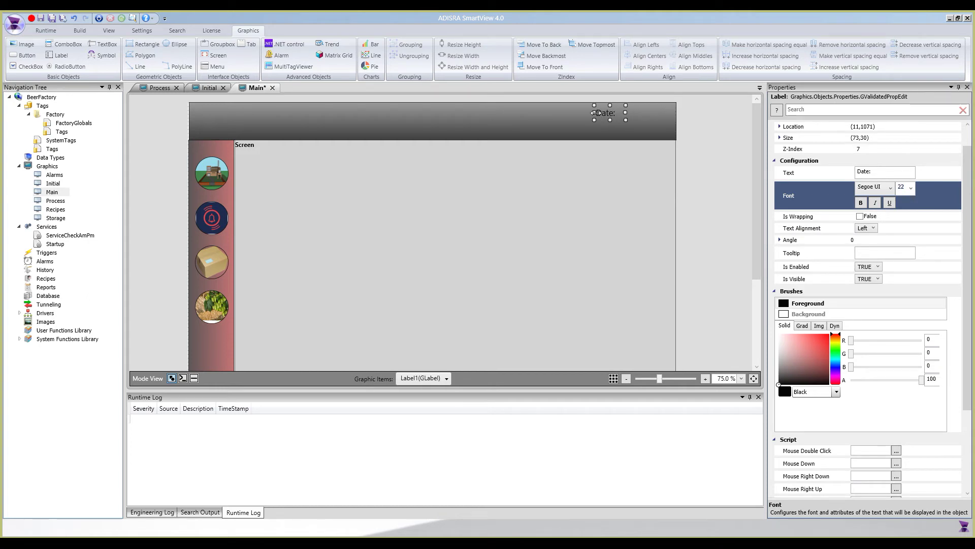
{"action": "key", "text": "ctrl+v"}
{"action": "left_click_drag", "start_coordinate": [615, 126], "coordinate": [634, 118]}
{"action": "left_click", "coordinate": [801, 171]}
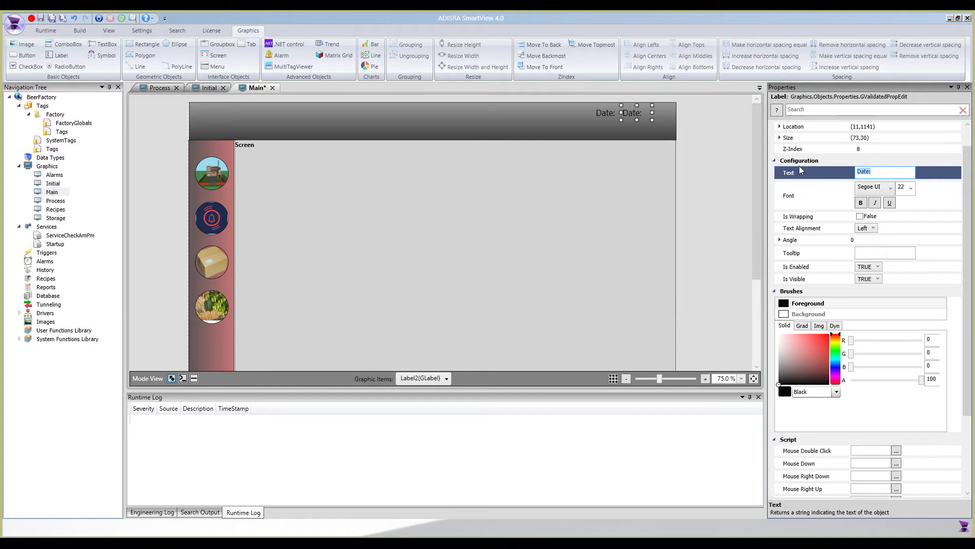
{"action": "type", "text": "@Day"}
{"action": "key", "text": "Down"}
{"action": "key", "text": "Return"}
{"action": "left_click", "coordinate": [607, 116], "text": "ctrl"}
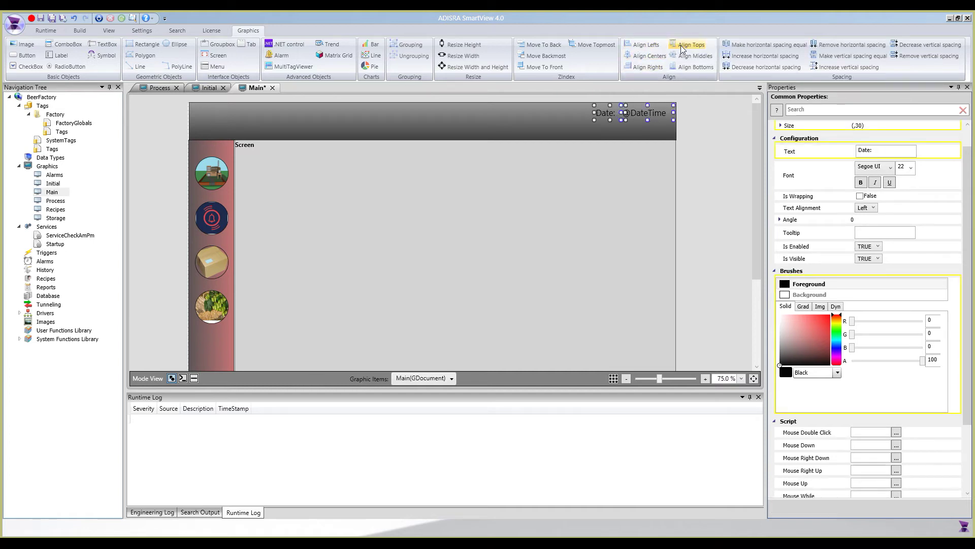
{"action": "mouse_move", "coordinate": [616, 106]}
{"action": "left_mouse_down"}
{"action": "mouse_move", "coordinate": [602, 107]}
{"action": "mouse_move", "coordinate": [628, 114]}
{"action": "left_mouse_up"}
{"action": "left_click", "coordinate": [639, 112]}
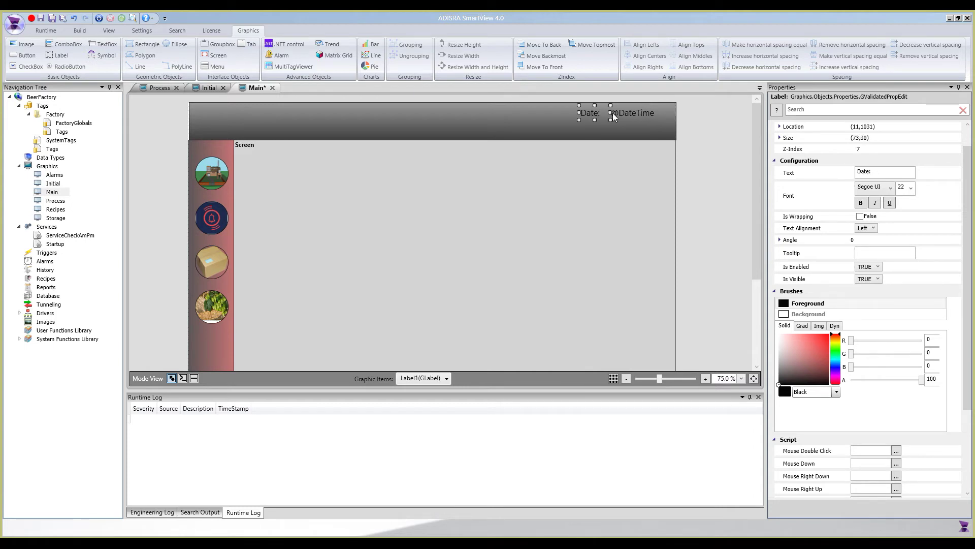
{"action": "left_click", "coordinate": [592, 115], "text": "ctrl"}
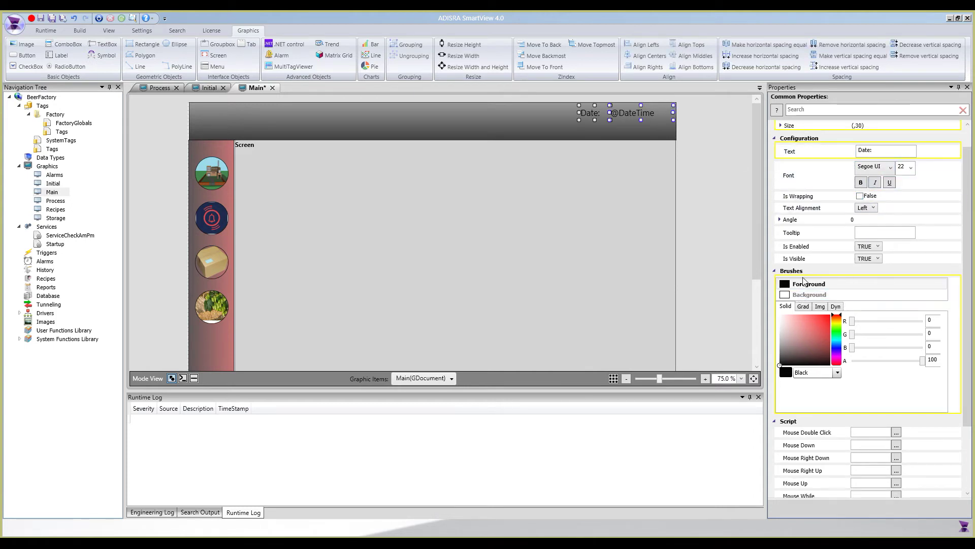
{"action": "left_click", "coordinate": [780, 314]}
{"action": "key", "text": "ctrl+c"}
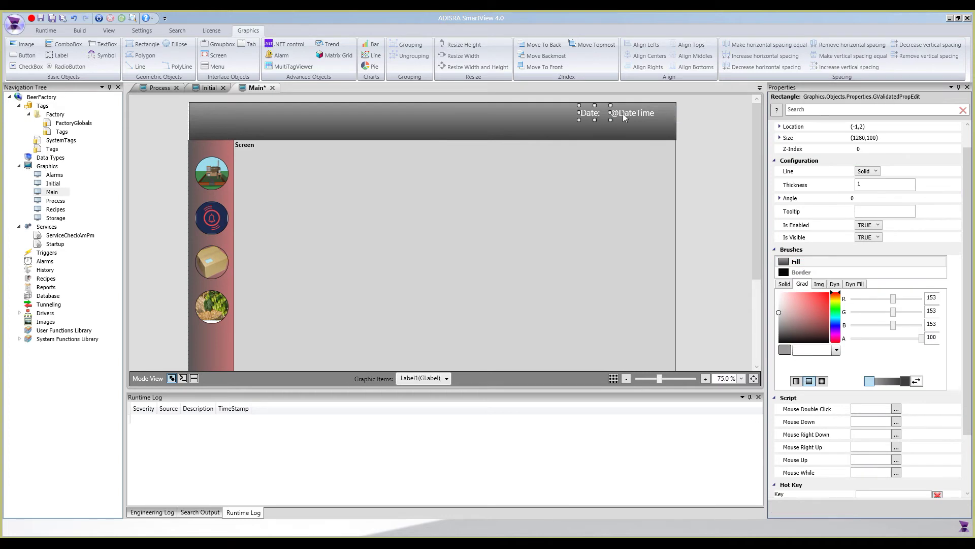
{"action": "key", "text": "ctrl+v"}
{"action": "left_click_drag", "start_coordinate": [627, 115], "coordinate": [619, 122]}
{"action": "left_click", "coordinate": [635, 132]}
{"action": "left_click", "coordinate": [789, 173]}
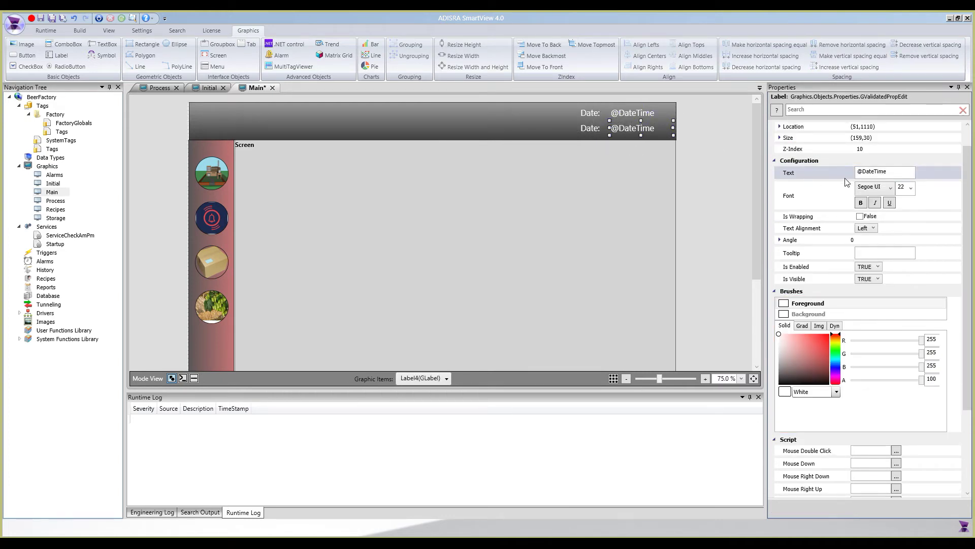
{"action": "type", "text": "@currentFactoryImage"}
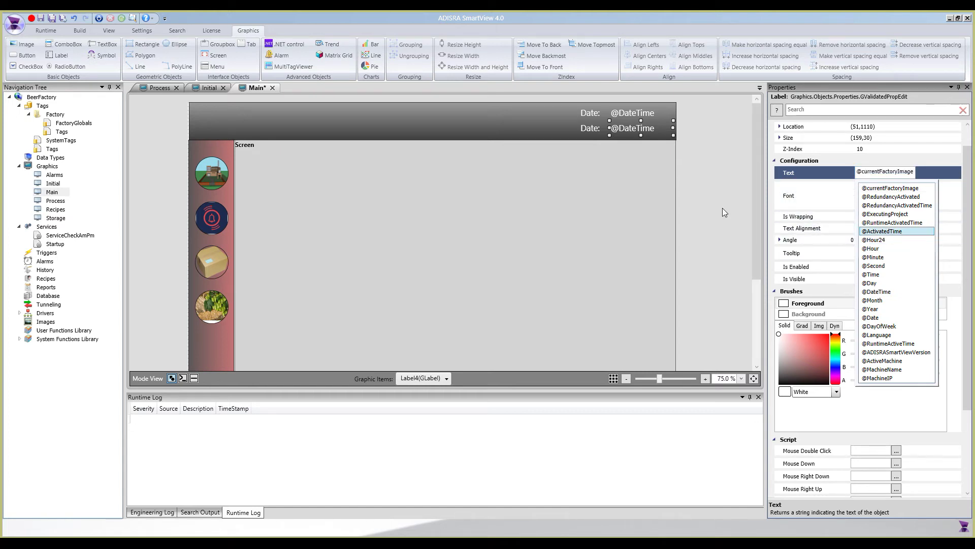
{"action": "left_click", "coordinate": [876, 232]}
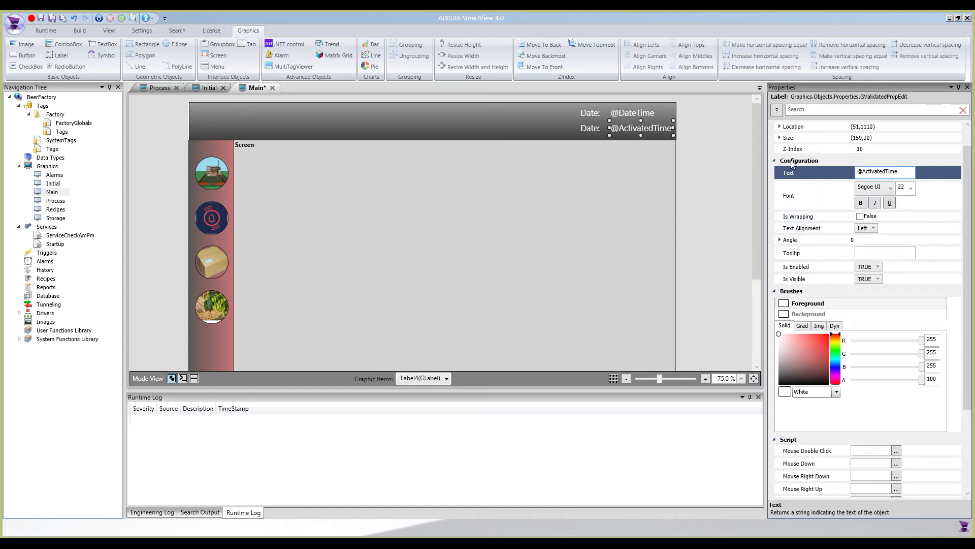
{"action": "left_click", "coordinate": [589, 128]}
{"action": "left_click", "coordinate": [869, 172]}
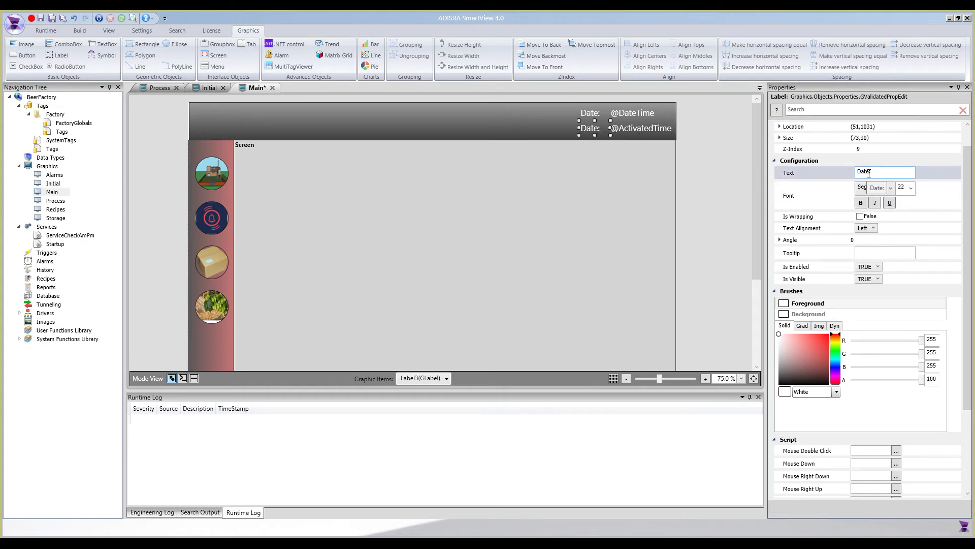
{"action": "left_click", "coordinate": [792, 172]}
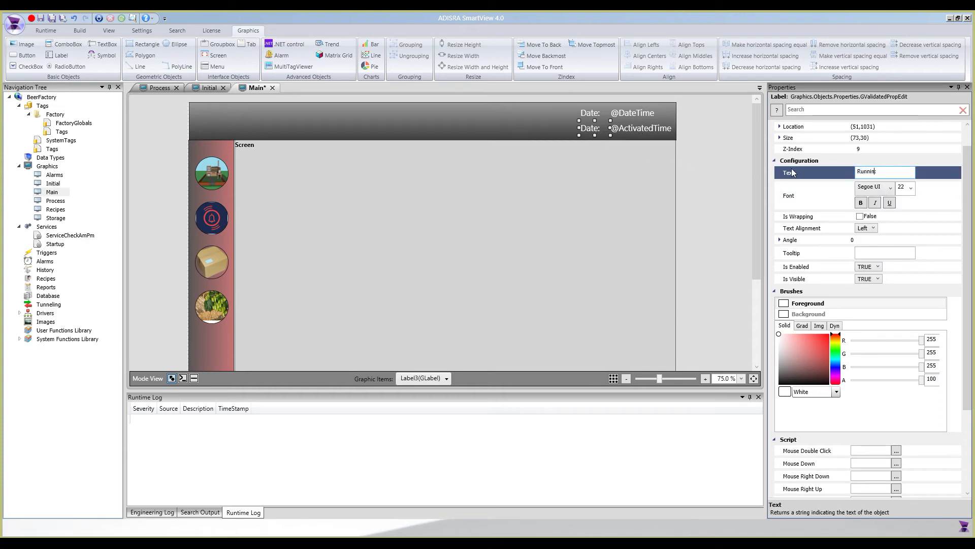
{"action": "type", "text": "Running:"}
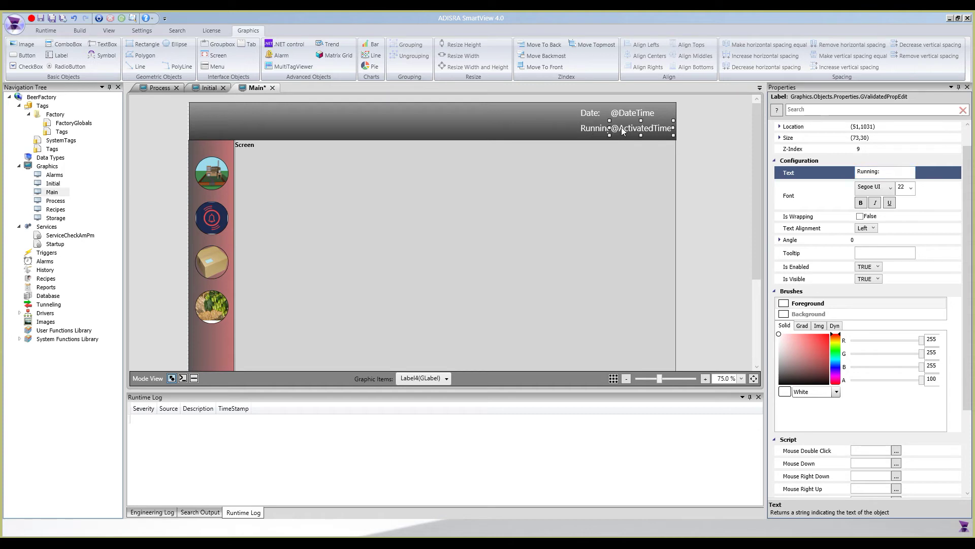
{"action": "left_click", "coordinate": [612, 131]}
{"action": "left_click", "coordinate": [596, 130]}
{"action": "left_click_drag", "start_coordinate": [601, 132], "coordinate": [593, 133]}
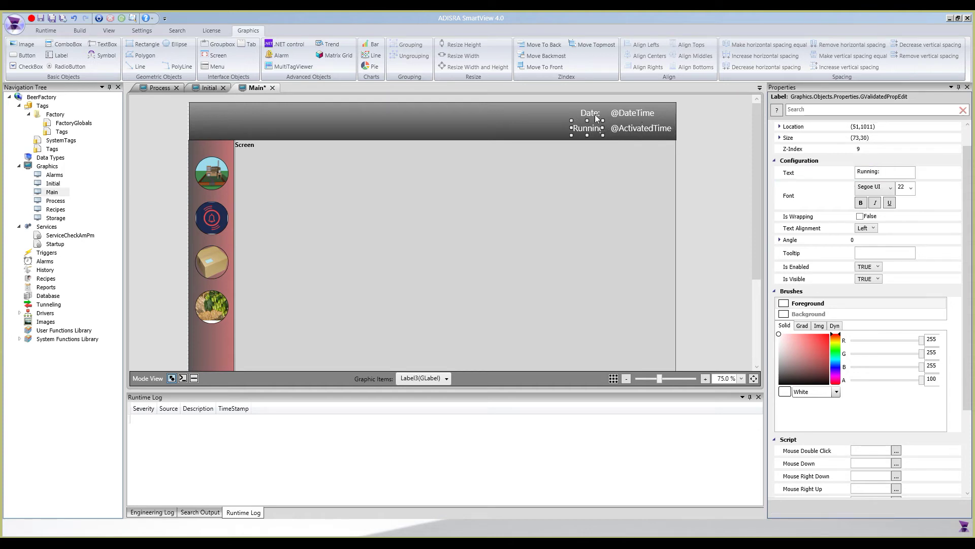
{"action": "left_click", "coordinate": [590, 113], "text": "ctrl"}
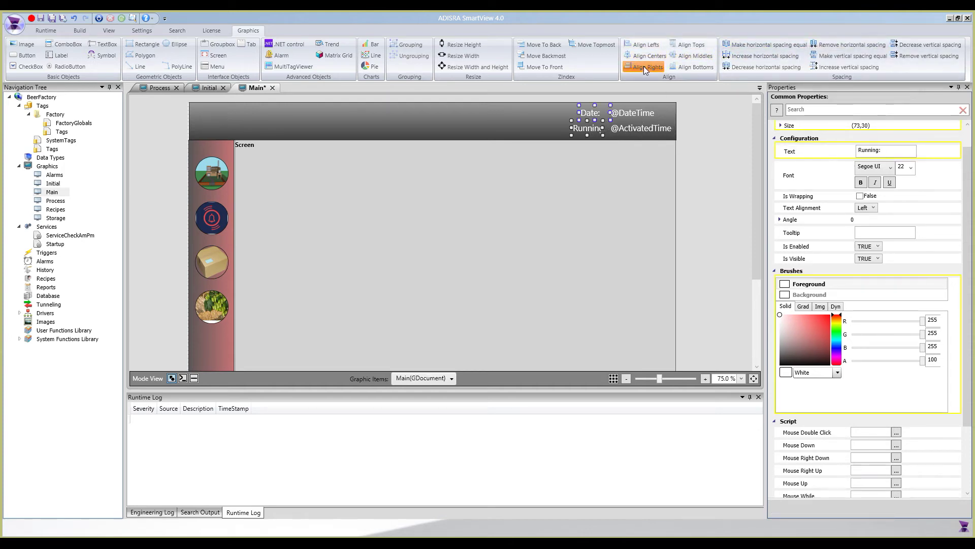
{"action": "left_click", "coordinate": [645, 67]}
{"action": "left_click_drag", "start_coordinate": [585, 129], "coordinate": [579, 130]}
{"action": "left_click", "coordinate": [590, 112], "text": "ctrl"}
{"action": "left_click_drag", "start_coordinate": [578, 112], "coordinate": [588, 113]}
{"action": "left_click", "coordinate": [584, 122], "text": "ctrl"}
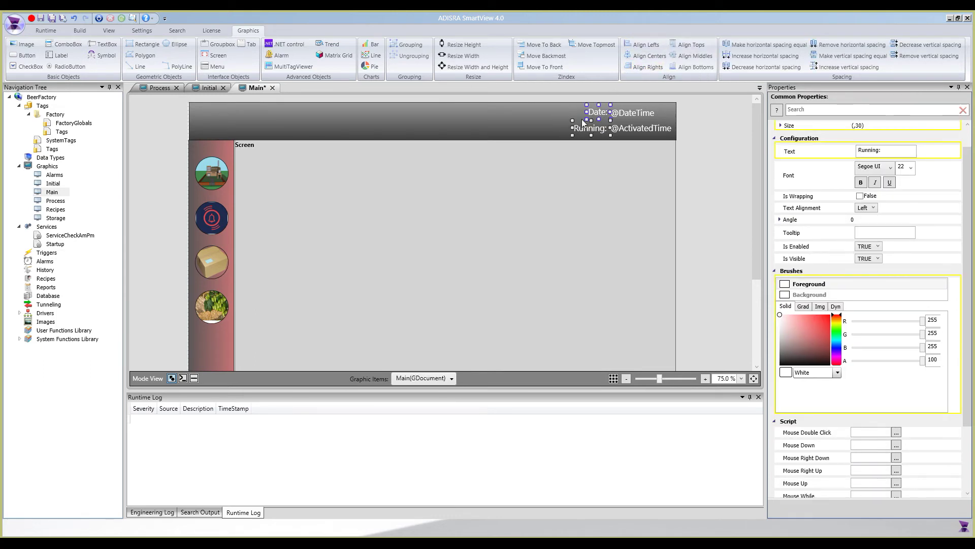
{"action": "left_click", "coordinate": [512, 127]}
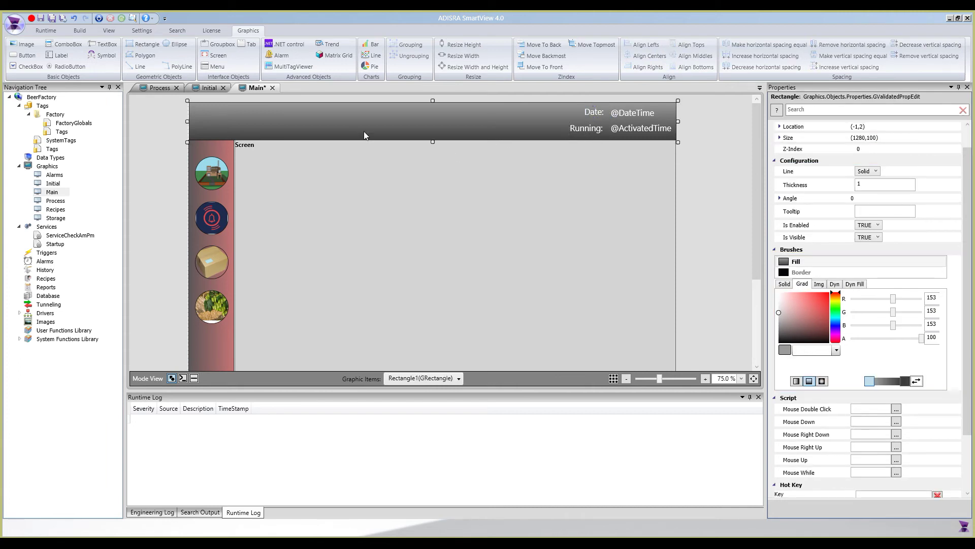
Place a copy of the Running label at the header's left end as a centered "Beer Factory" title with font size 48.
{"action": "left_click_drag", "start_coordinate": [585, 128], "coordinate": [216, 122]}
{"action": "type", "text": "Beer Factory"}
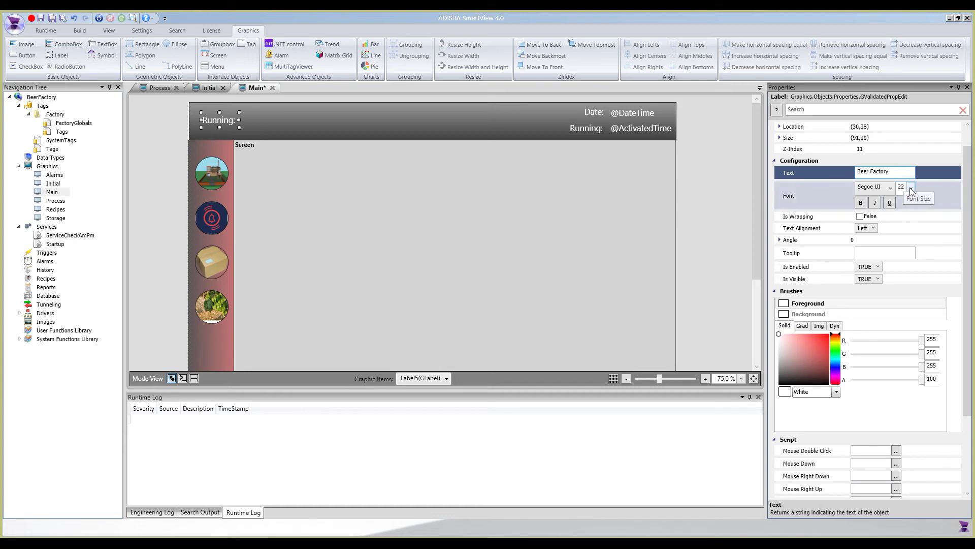
{"action": "left_click", "coordinate": [911, 188]}
{"action": "left_click", "coordinate": [905, 311]}
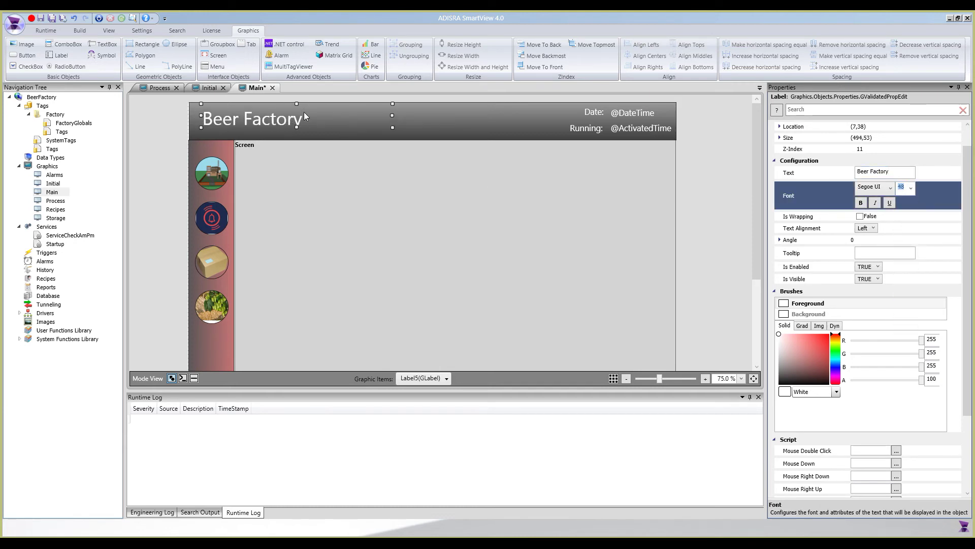
{"action": "left_click", "coordinate": [869, 227]}
{"action": "left_click", "coordinate": [866, 247]}
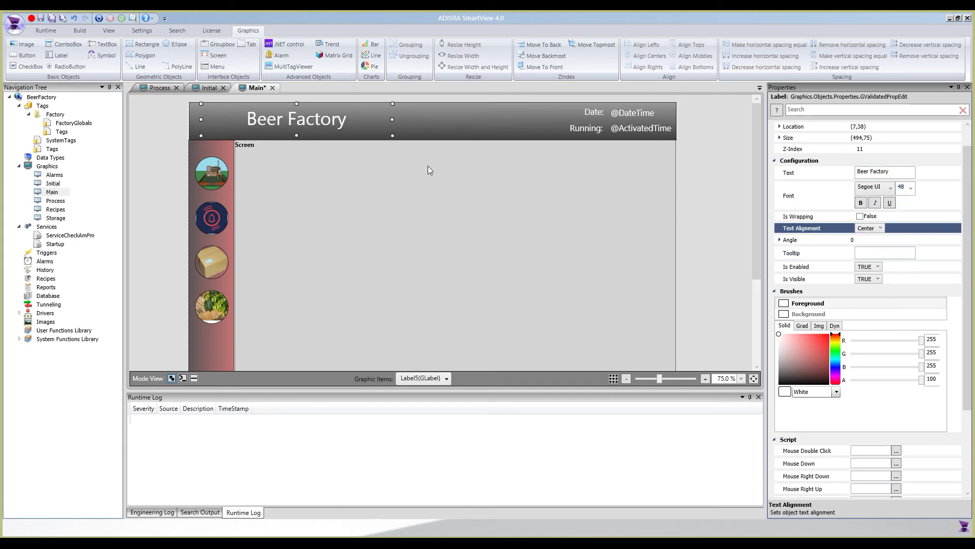
{"action": "left_click", "coordinate": [358, 124]}
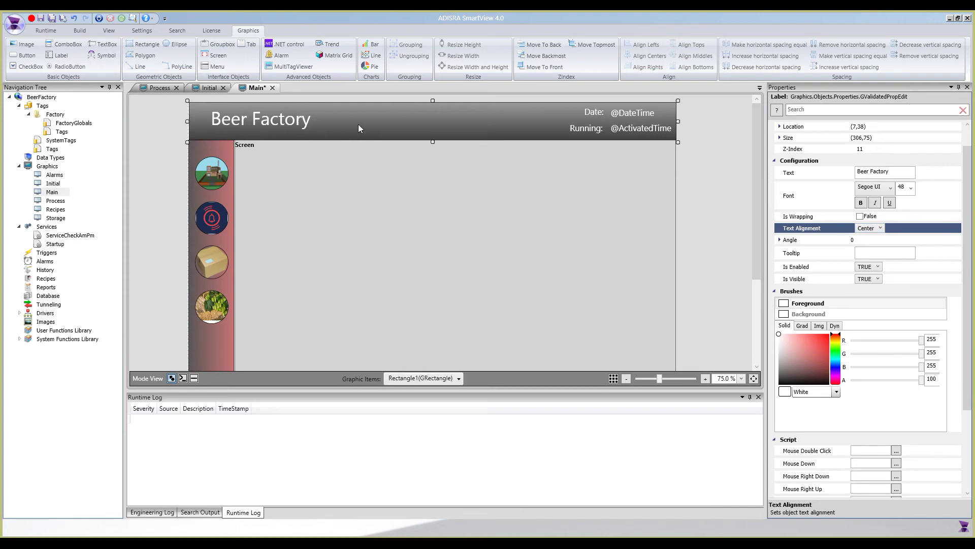
Duplicate the box image circle and place the copy in the sidebar just beneath the hops circle, aligned with the others.
{"action": "left_click", "coordinate": [389, 169]}
{"action": "left_click", "coordinate": [173, 189]}
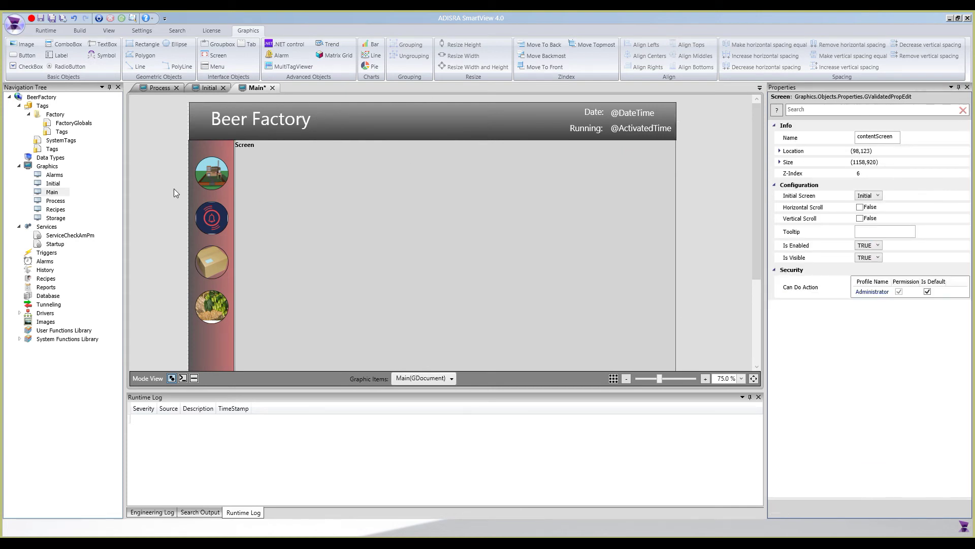
{"action": "left_click", "coordinate": [233, 270]}
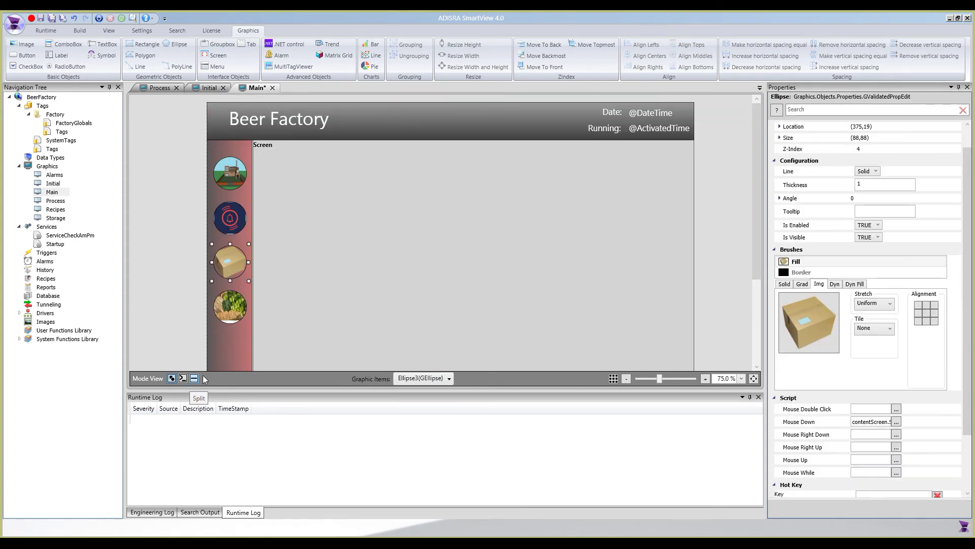
{"action": "double_click", "coordinate": [238, 277]}
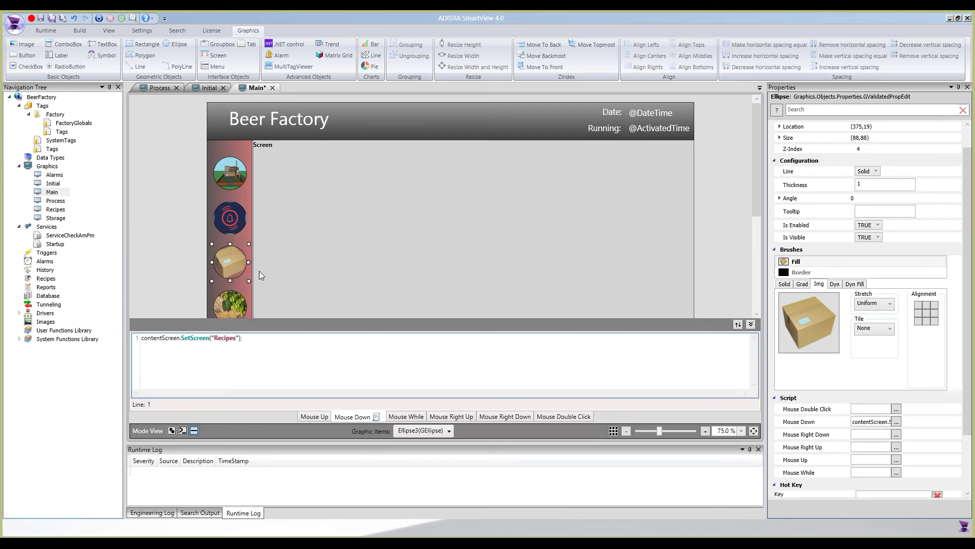
{"action": "scroll", "coordinate": [226, 239], "scroll_direction": "down", "scroll_amount": 1}
{"action": "left_click", "coordinate": [238, 235]}
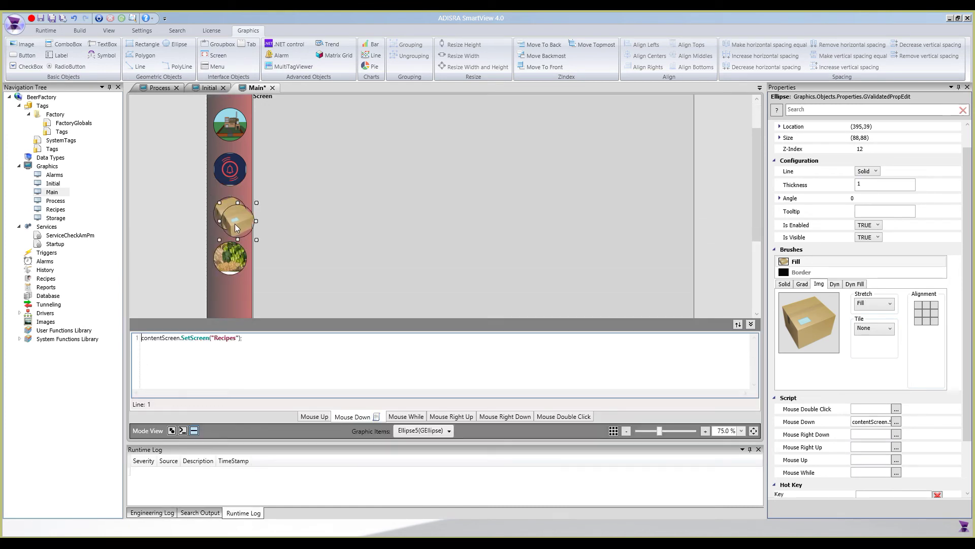
{"action": "key", "text": "Left"}
{"action": "key", "text": "Down"}
{"action": "key", "text": "Down"}
{"action": "key", "text": "Down"}
{"action": "key", "text": "Down"}
{"action": "key", "text": "Down"}
{"action": "key", "text": "Down"}
{"action": "key", "text": "Down"}
{"action": "key", "text": "Down"}
{"action": "key", "text": "Down"}
{"action": "key", "text": "Down"}
{"action": "key", "text": "Down"}
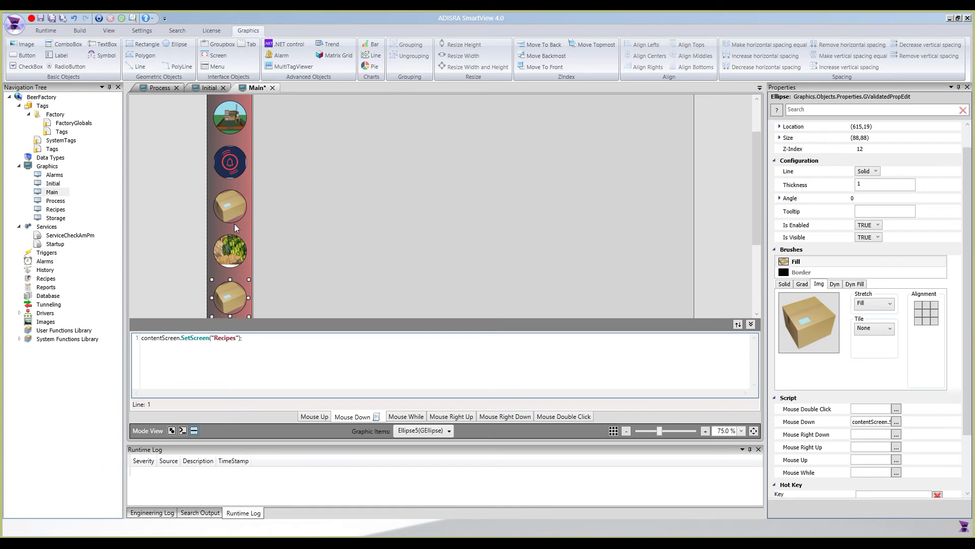
Replace the fill image of the copied box circle with the recipes image.
{"action": "left_click", "coordinate": [814, 311]}
{"action": "double_click", "coordinate": [451, 277]}
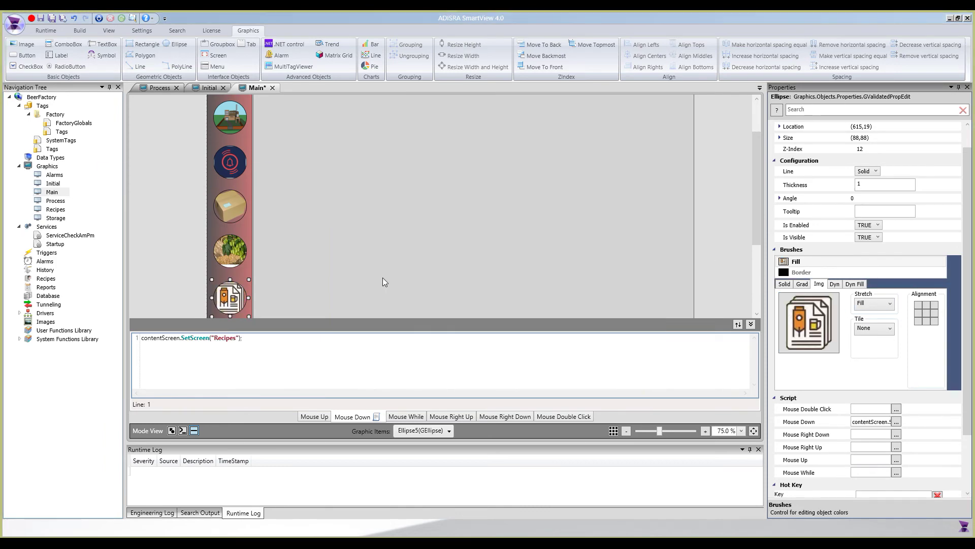
{"action": "left_click", "coordinate": [346, 254]}
Change the screen name in the hops circle's Mouse Down script to "Storage", checking it against the alarm circle's script.
{"action": "scroll", "coordinate": [231, 239], "scroll_direction": "down", "scroll_amount": 1}
{"action": "left_click", "coordinate": [231, 241]}
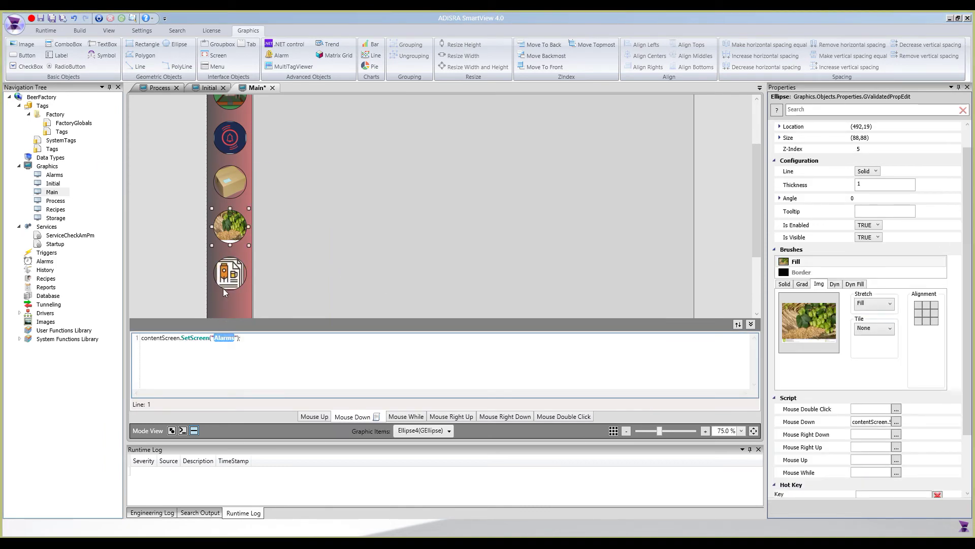
{"action": "left_click", "coordinate": [230, 137]}
{"action": "left_click", "coordinate": [234, 338]}
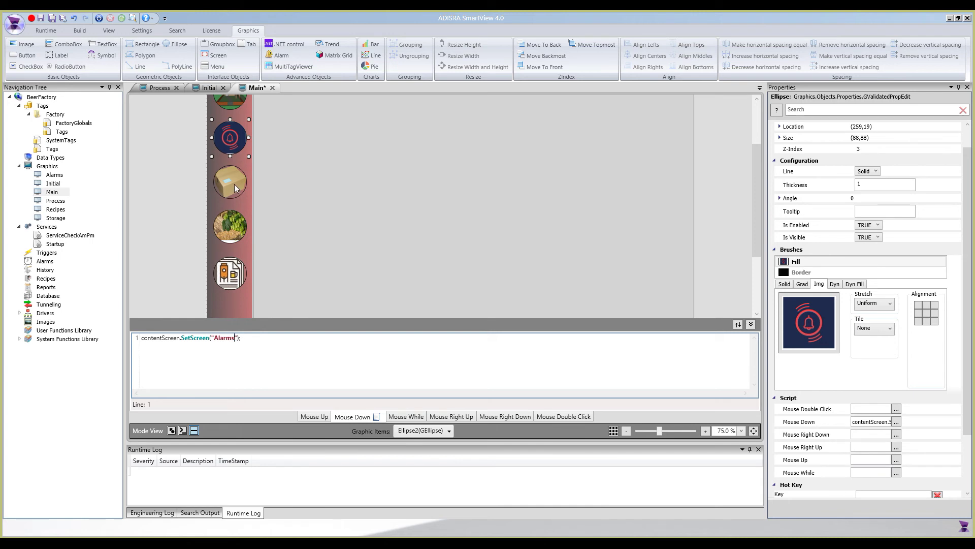
{"action": "left_click", "coordinate": [235, 222]}
{"action": "double_click", "coordinate": [226, 338]}
{"action": "type", "text": "Storage"}
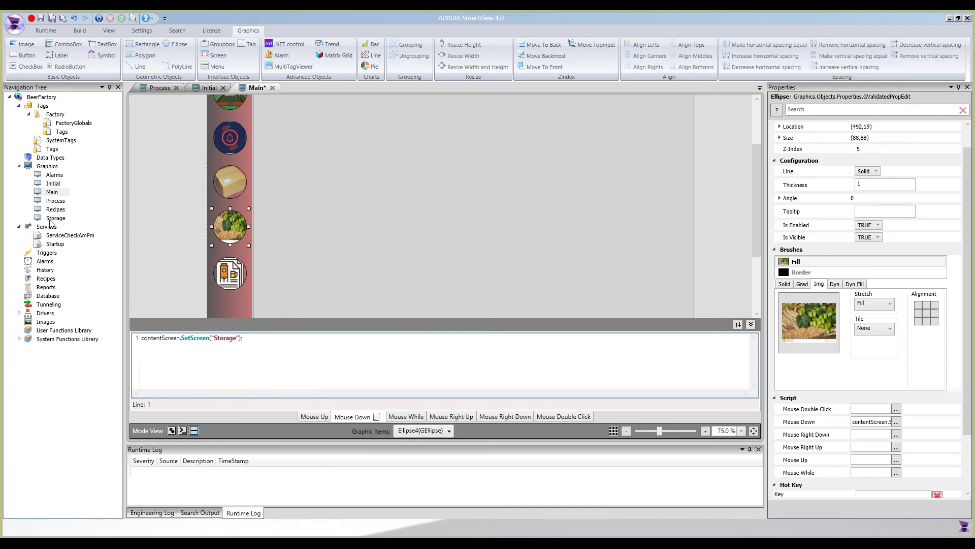
Change the screen name in the box circle's Mouse Down script to "Packing".
{"action": "left_click", "coordinate": [230, 181]}
{"action": "double_click", "coordinate": [226, 338]}
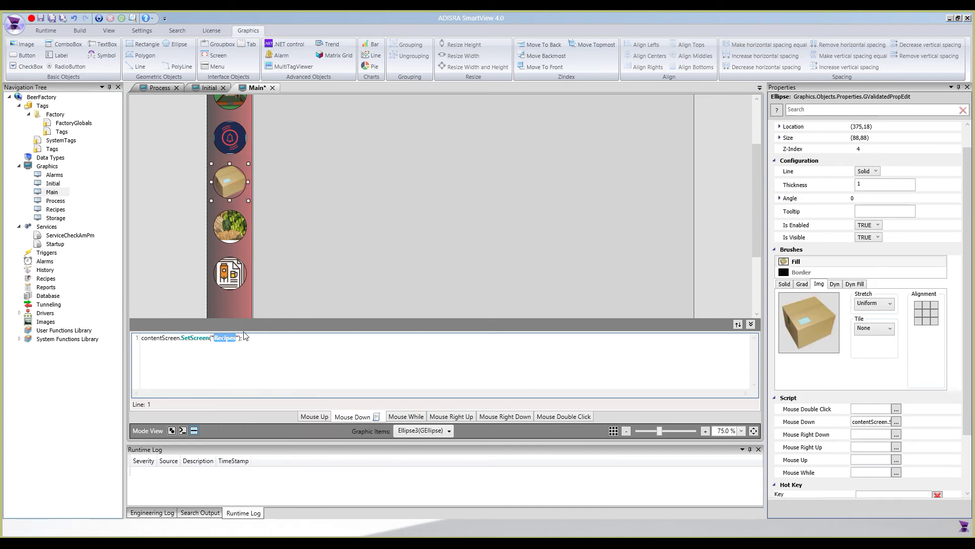
{"action": "type", "text": "Packing"}
Duplicate the hops and recipes circles together and place the copies beneath the recipes circle in the sidebar.
{"action": "left_click", "coordinate": [233, 272]}
{"action": "left_click", "coordinate": [227, 133], "text": "ctrl"}
{"action": "key", "text": "ctrl+c"}
{"action": "key", "text": "ctrl+v"}
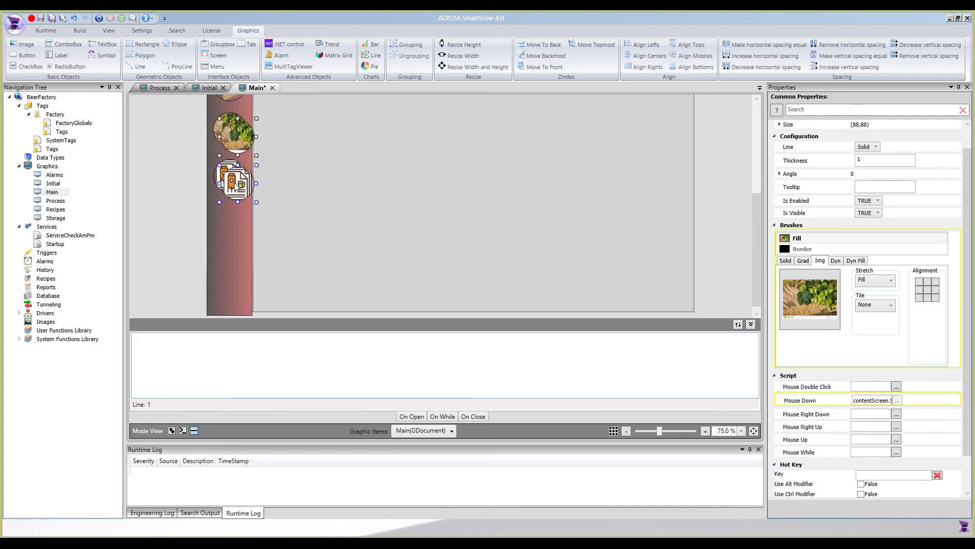
{"action": "left_click", "coordinate": [235, 186]}
Replace the fill image of the copied hops circle with graphs.jpg and return to the design view.
{"action": "double_click", "coordinate": [235, 186]}
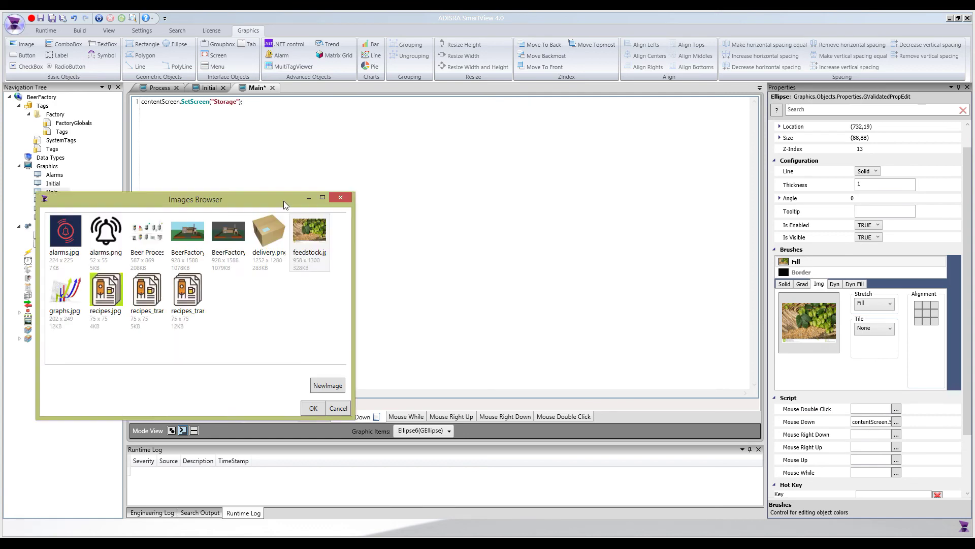
{"action": "double_click", "coordinate": [284, 201]}
{"action": "left_click", "coordinate": [171, 430]}
Replace the fill image of the lowest circle, the copied recipes one, with the Beer Process image.
{"action": "double_click", "coordinate": [234, 374]}
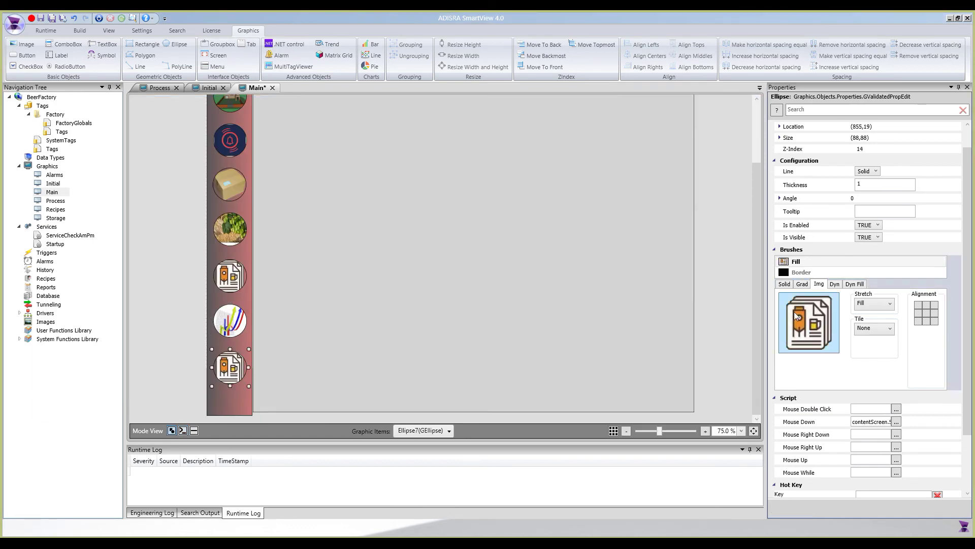
{"action": "double_click", "coordinate": [430, 278]}
{"action": "left_click", "coordinate": [273, 378]}
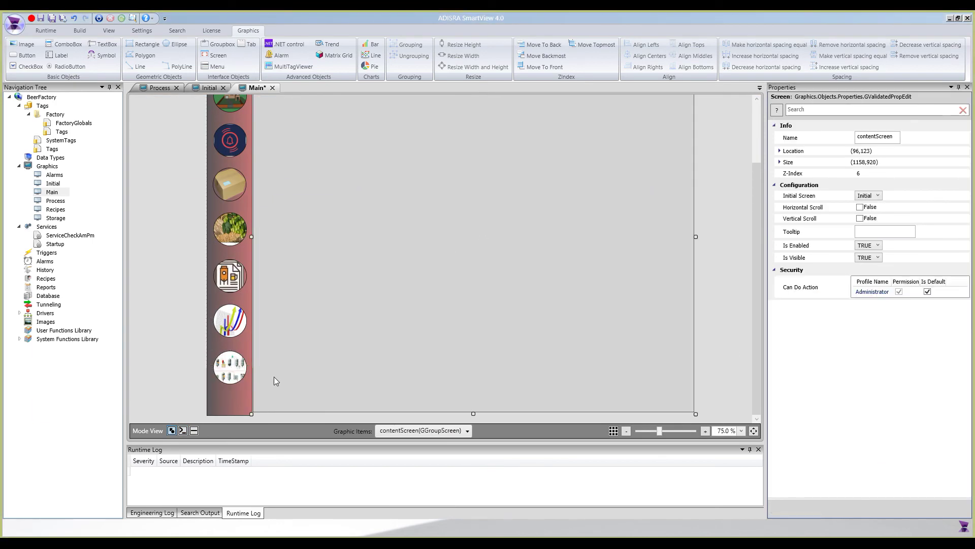
Point the Mouse Down script of the lowest circle, with the beer process image, to the Process screen.
{"action": "left_click", "coordinate": [236, 370]}
{"action": "left_click", "coordinate": [194, 430]}
{"action": "left_click_drag", "start_coordinate": [225, 274], "coordinate": [220, 274]}
{"action": "double_click", "coordinate": [220, 273]}
{"action": "type", "text": "Pro"}
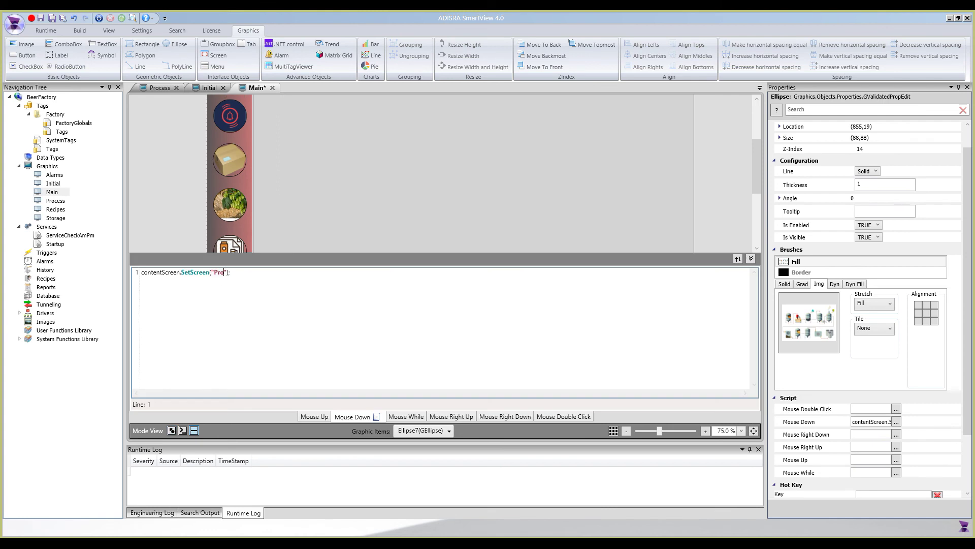
Change the screen name in the graph image circle's Mouse Down script to "Graphs".
{"action": "left_click", "coordinate": [231, 247]}
{"action": "scroll", "coordinate": [231, 246], "scroll_direction": "down", "scroll_amount": 2}
{"action": "left_click", "coordinate": [230, 198]}
{"action": "double_click", "coordinate": [224, 273]}
{"action": "type", "text": "Graphs"}
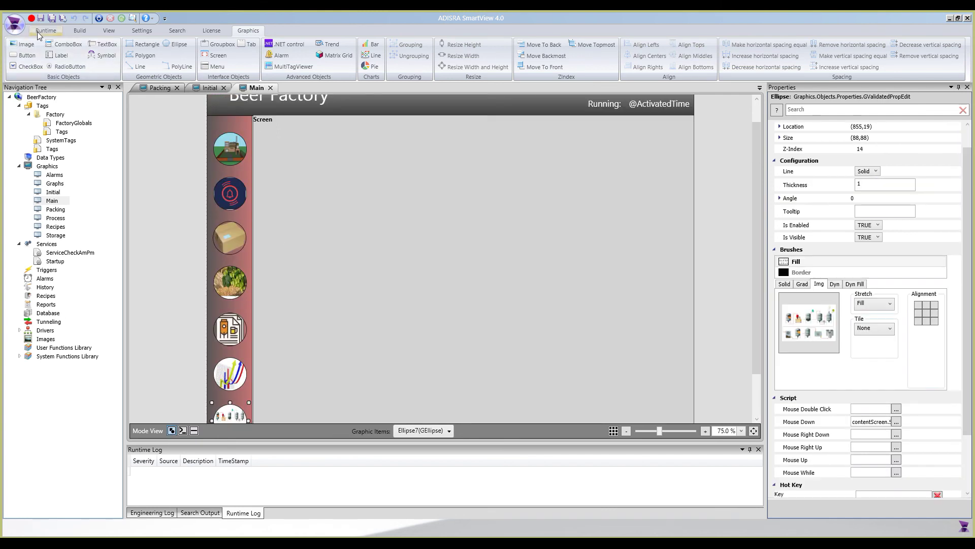
Run the project, move the runtime Graphics window up and make it slightly taller.
{"action": "left_click", "coordinate": [38, 32]}
{"action": "left_click", "coordinate": [18, 51]}
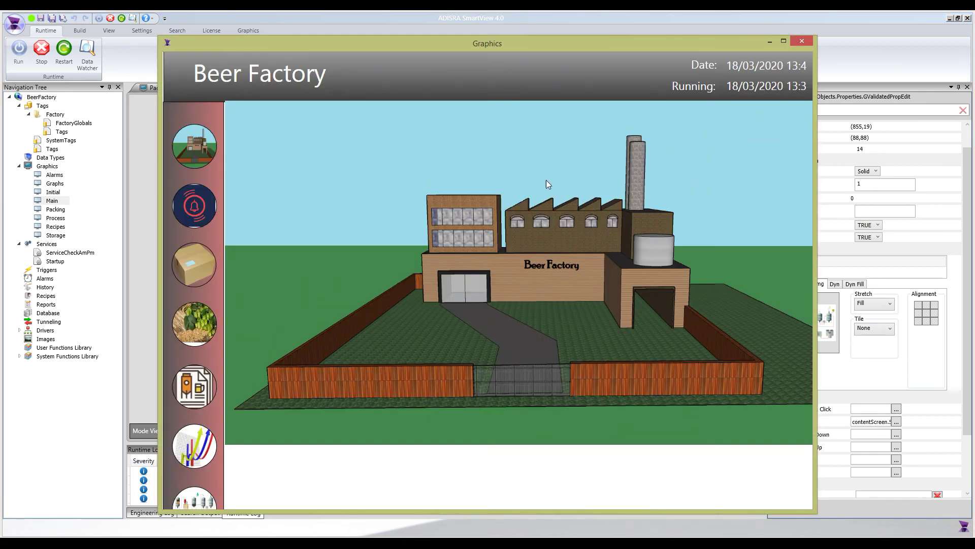
{"action": "left_click_drag", "start_coordinate": [483, 41], "coordinate": [495, 19]}
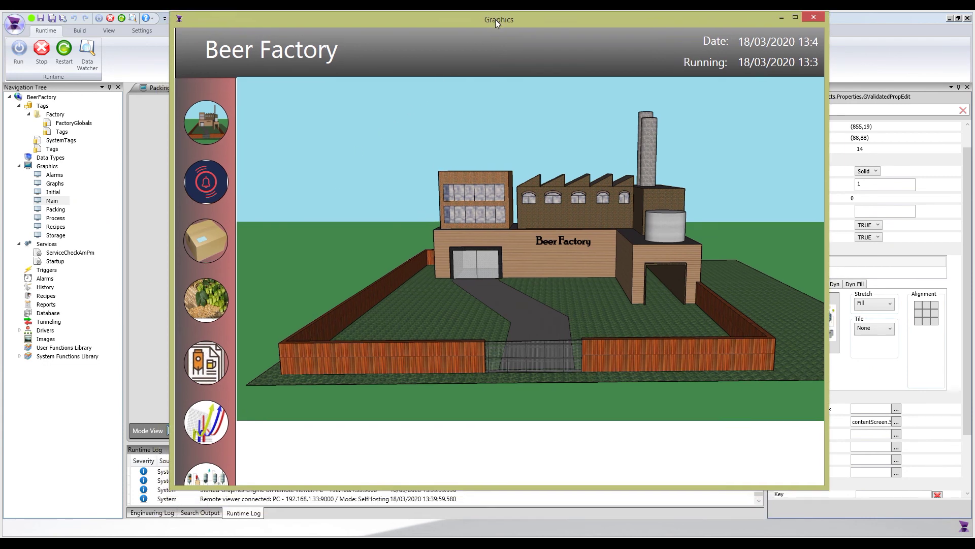
{"action": "left_click_drag", "start_coordinate": [223, 489], "coordinate": [256, 493]}
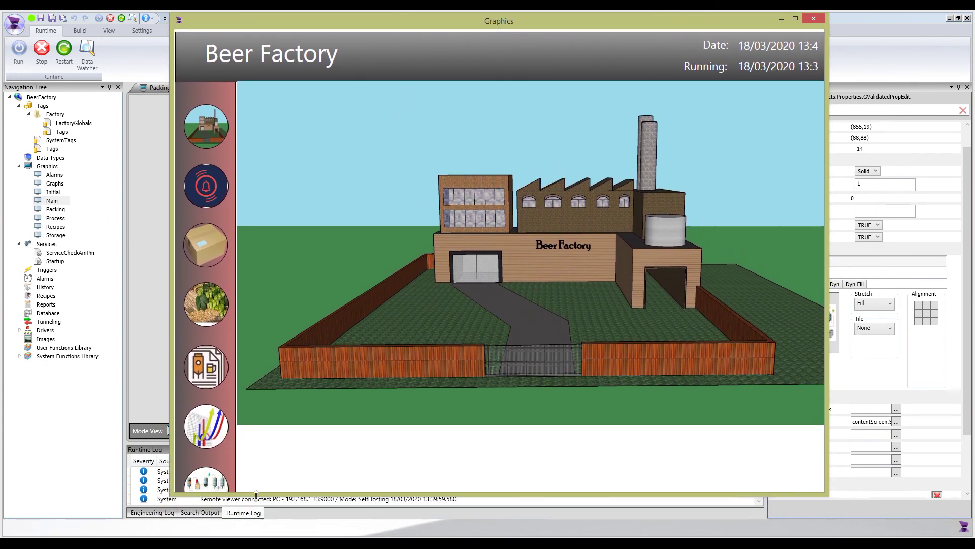
Test the sidebar navigation by opening the screen behind each circle, from alarms down to process, and finally the factory circle's.
{"action": "left_click", "coordinate": [203, 201]}
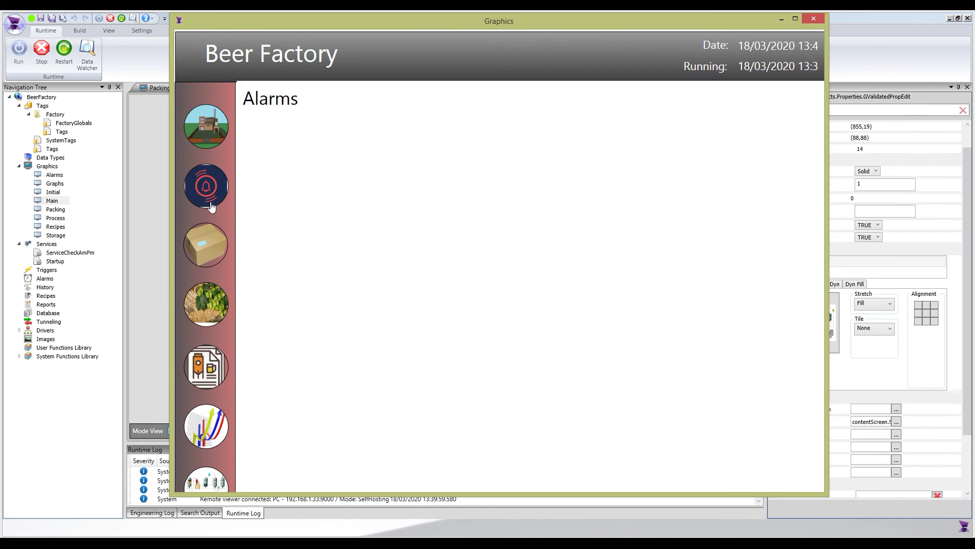
{"action": "left_click", "coordinate": [200, 249]}
{"action": "left_click", "coordinate": [214, 309]}
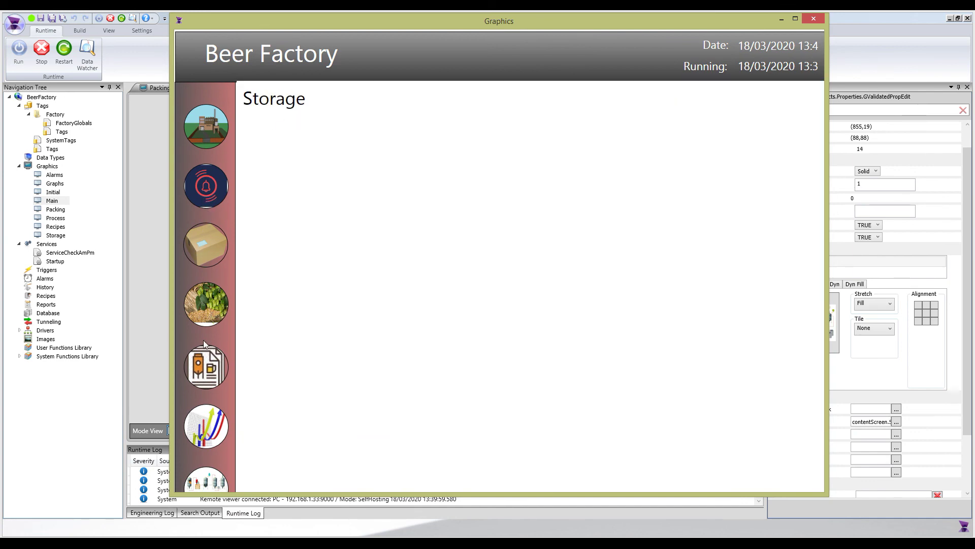
{"action": "left_click", "coordinate": [201, 378]}
{"action": "left_click", "coordinate": [202, 435]}
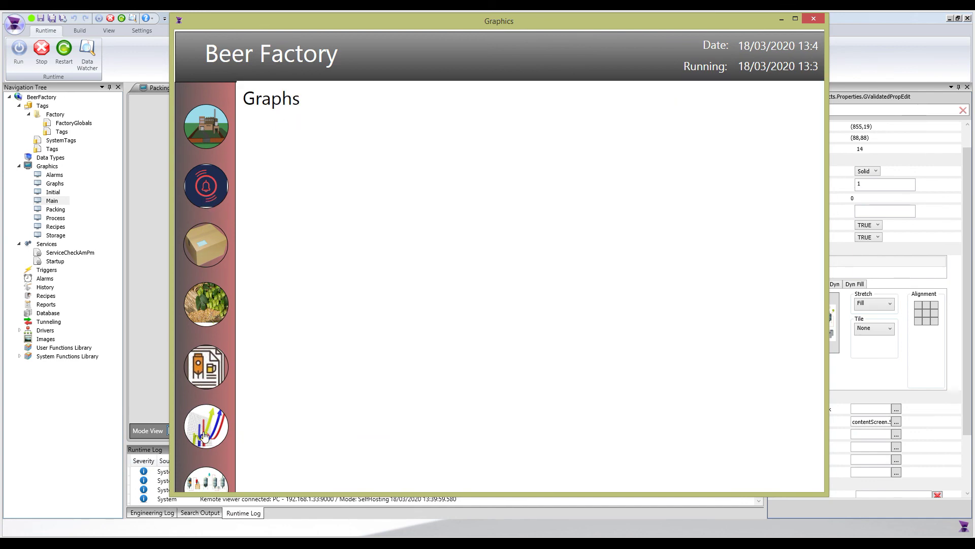
{"action": "left_click", "coordinate": [199, 483]}
{"action": "left_click", "coordinate": [211, 130]}
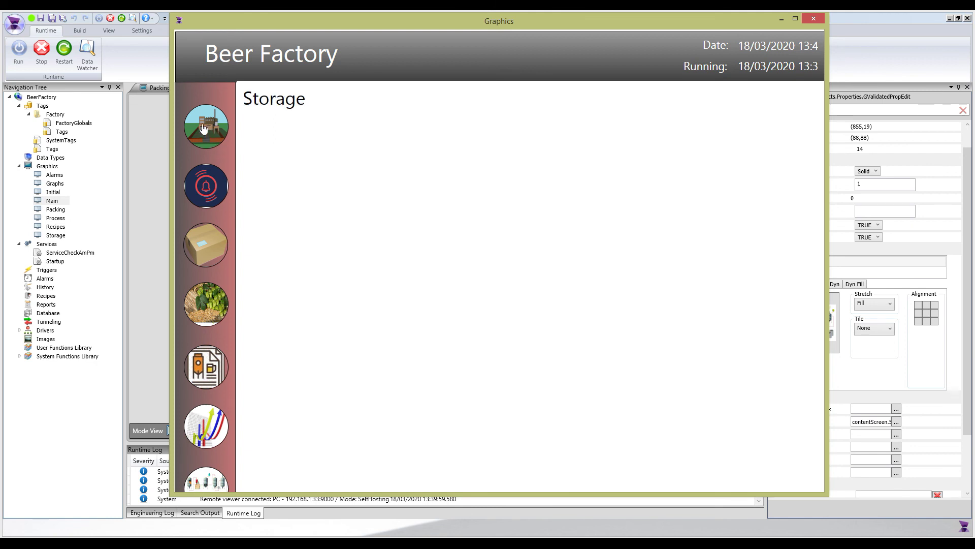